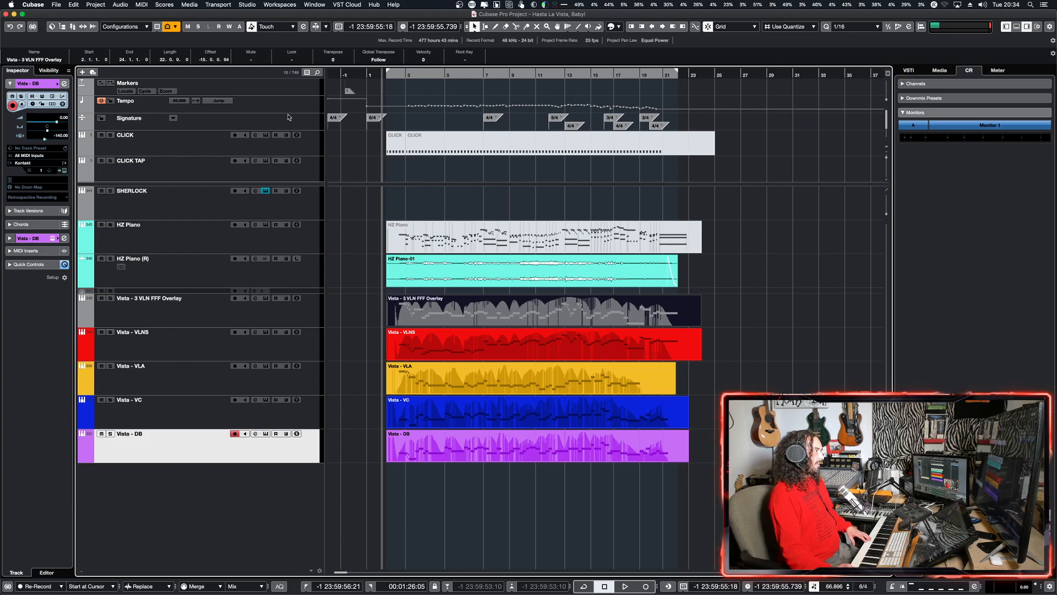
Step: Select the Vista - DB track and play a short passage from the middle of bar 2 to just past bar 3
mouse_move(287, 113)
left_mouse_down()
mouse_move(294, 167)
mouse_move(292, 112)
left_mouse_up()
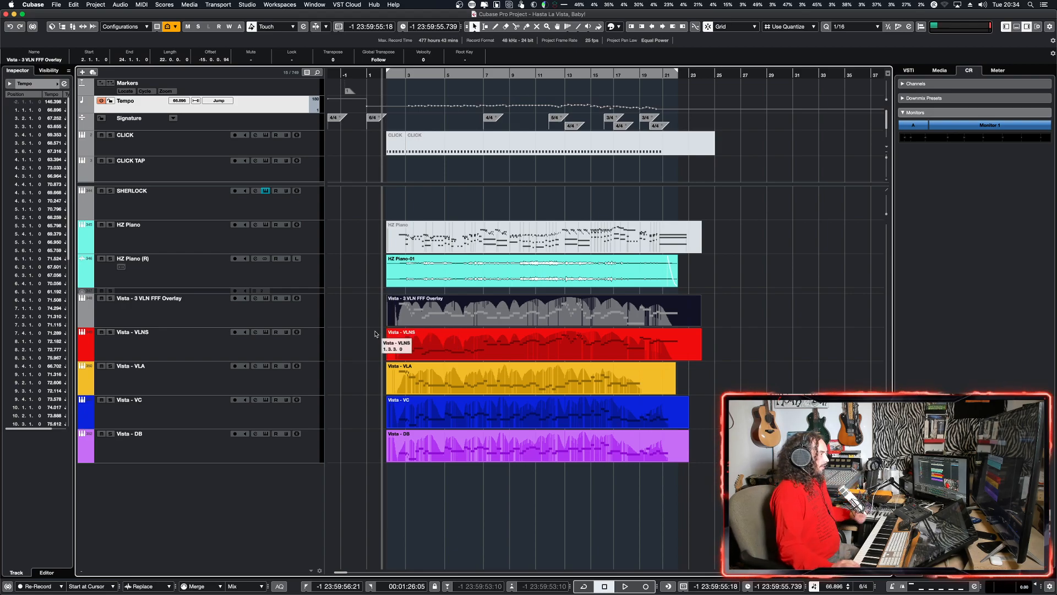
left_click(308, 455)
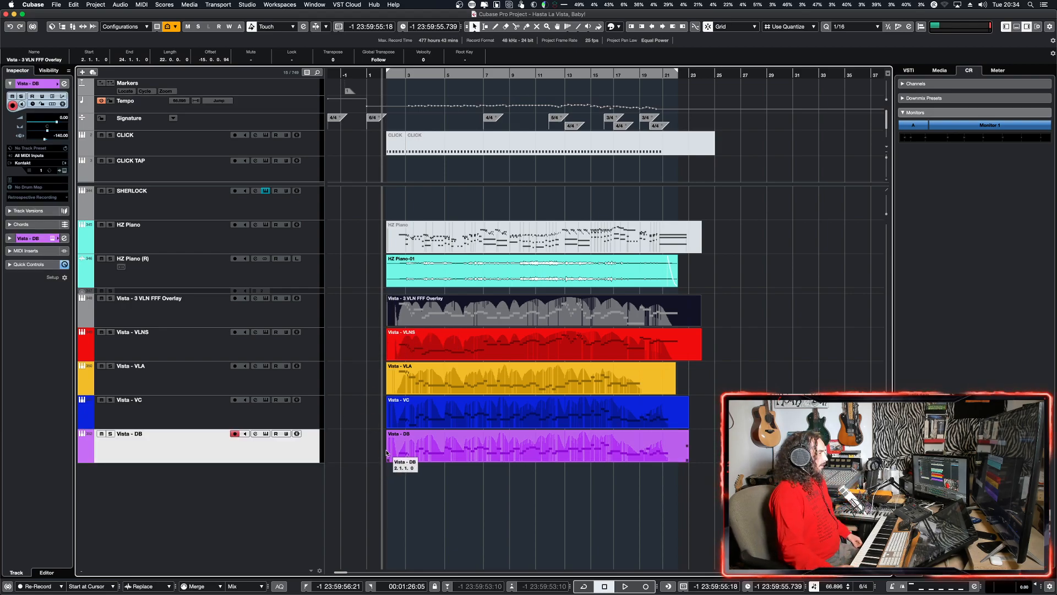
key("h")
key("h")
key("h")
key("h")
key("h")
key("h")
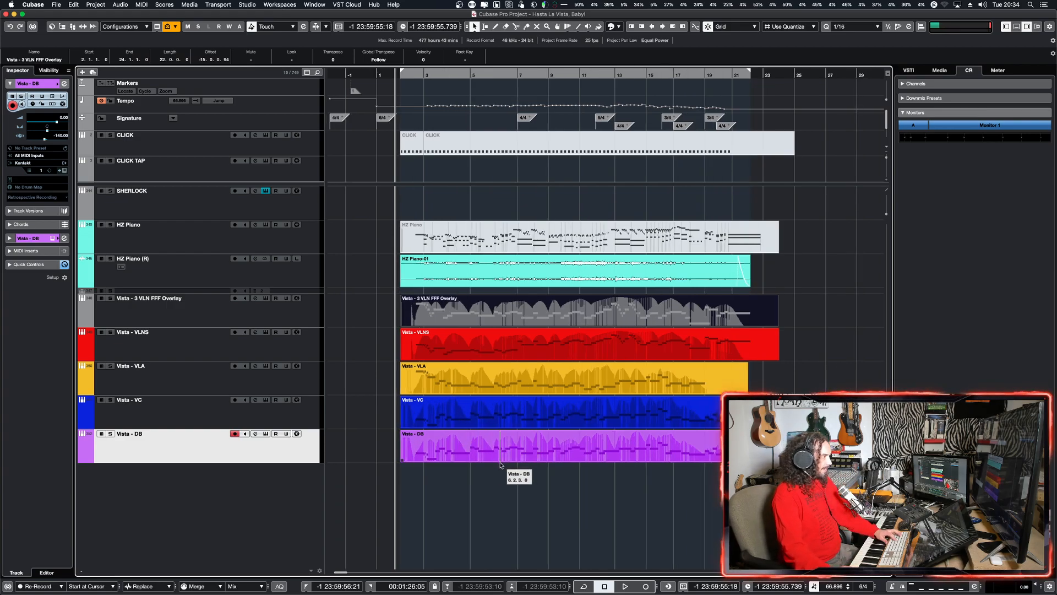
key("h")
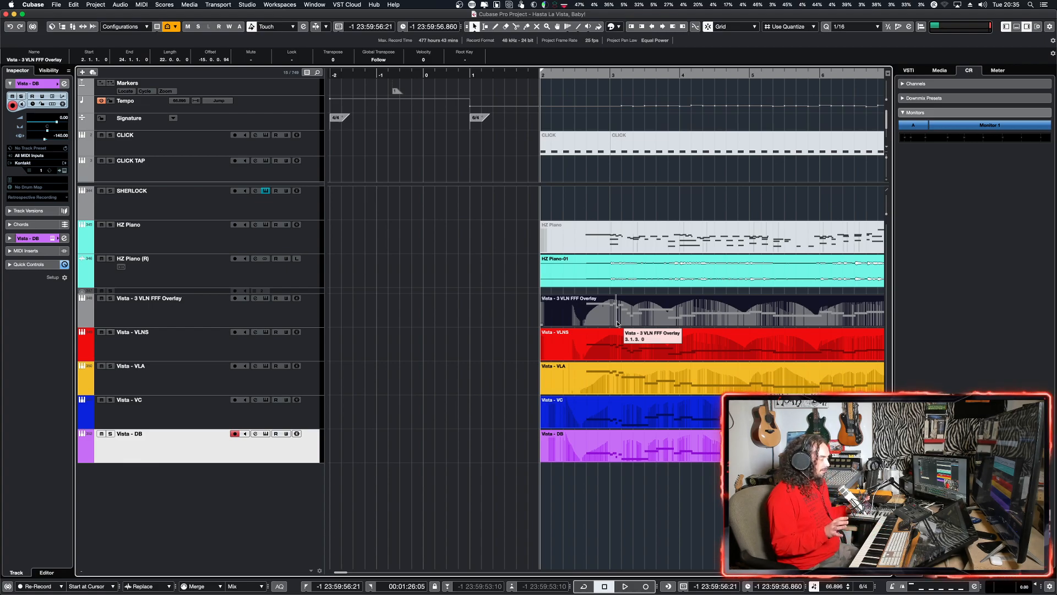
left_click(569, 311)
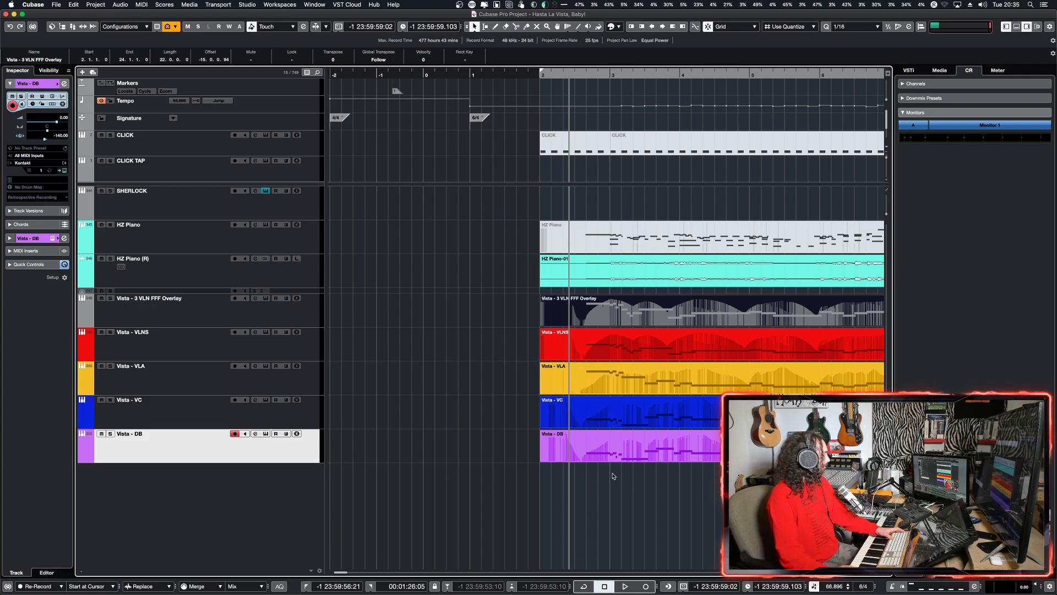
key("space")
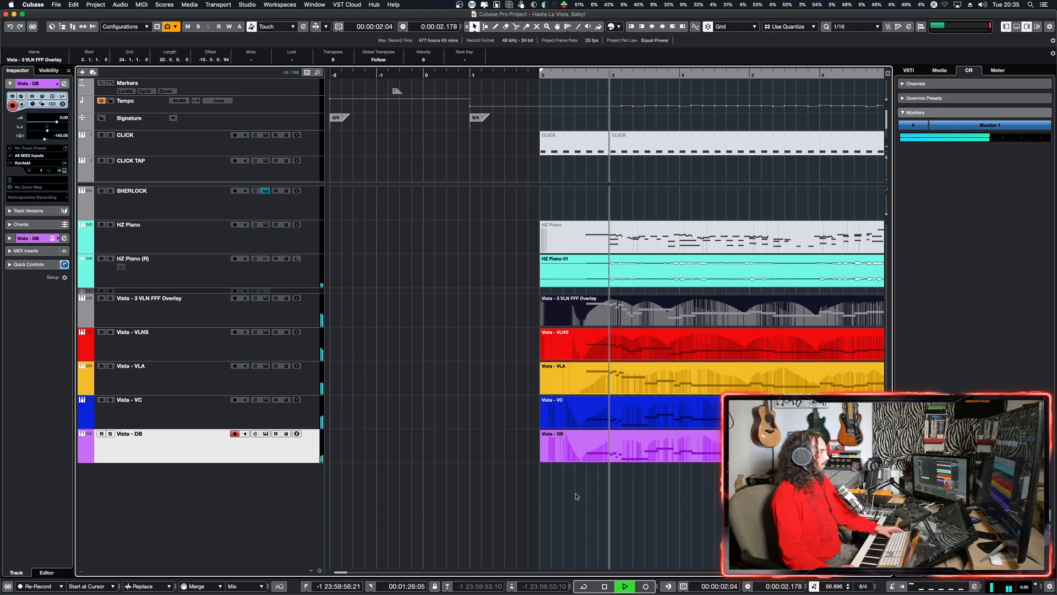
key("space")
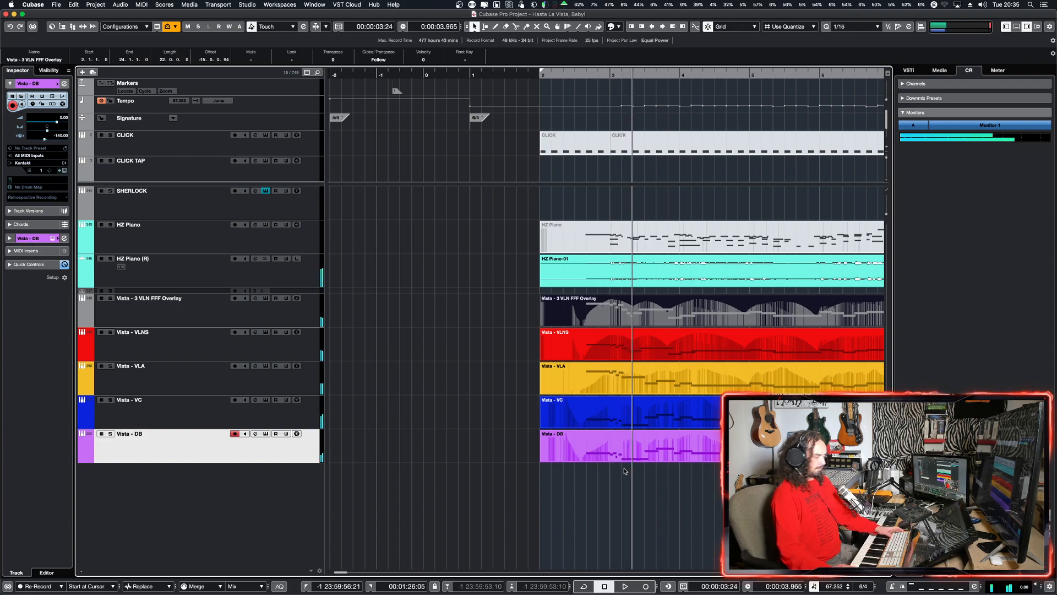
Step: Play the whole piano and strings arrangement from mid-bar 2 to its end after bar 21, with the full timeline in view
left_click(577, 402, "alt+shift")
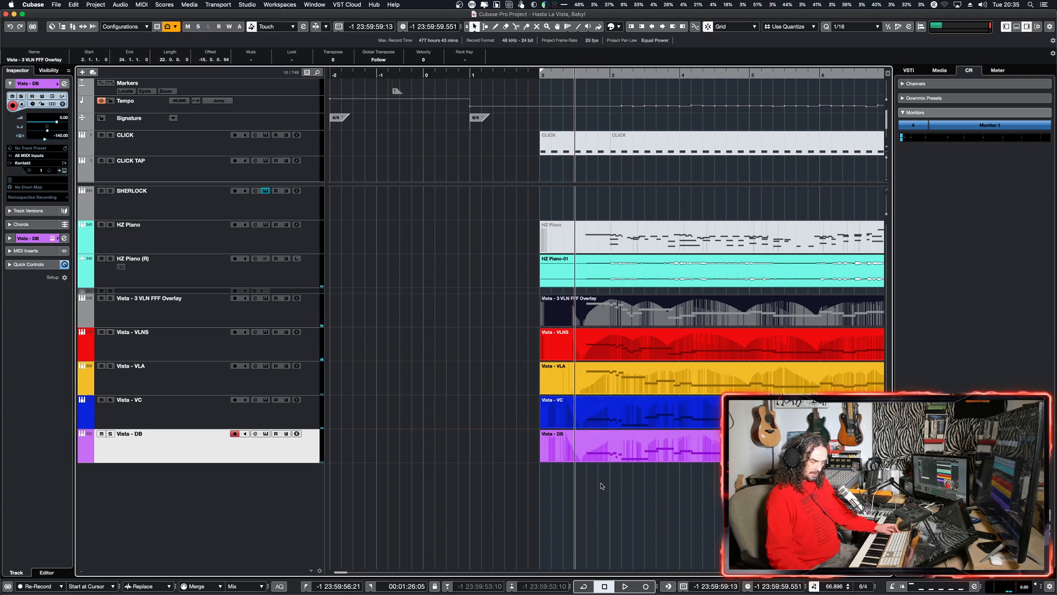
key("space")
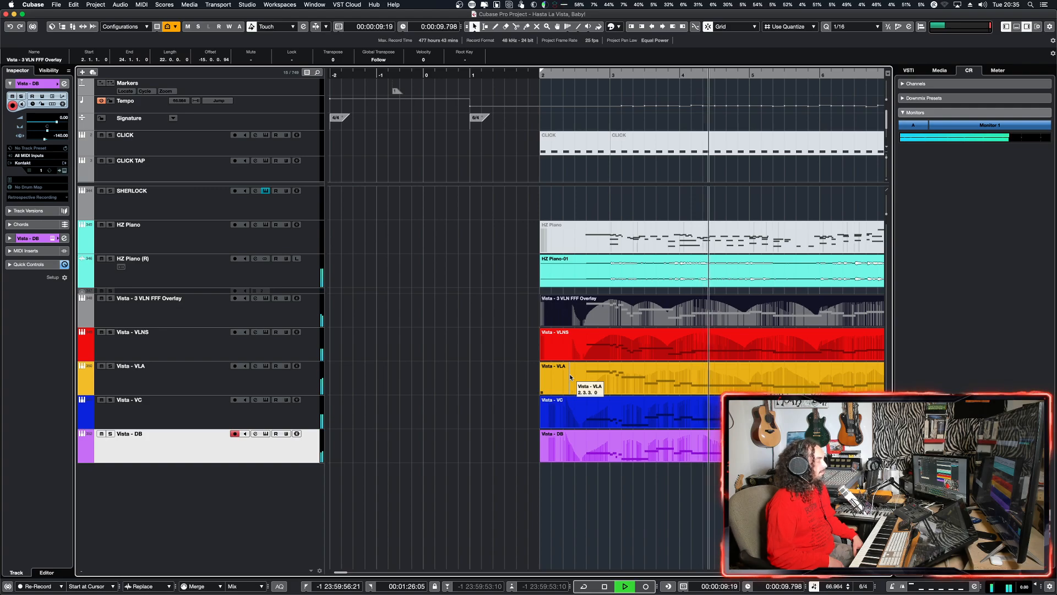
key("g")
key("g")
key("g")
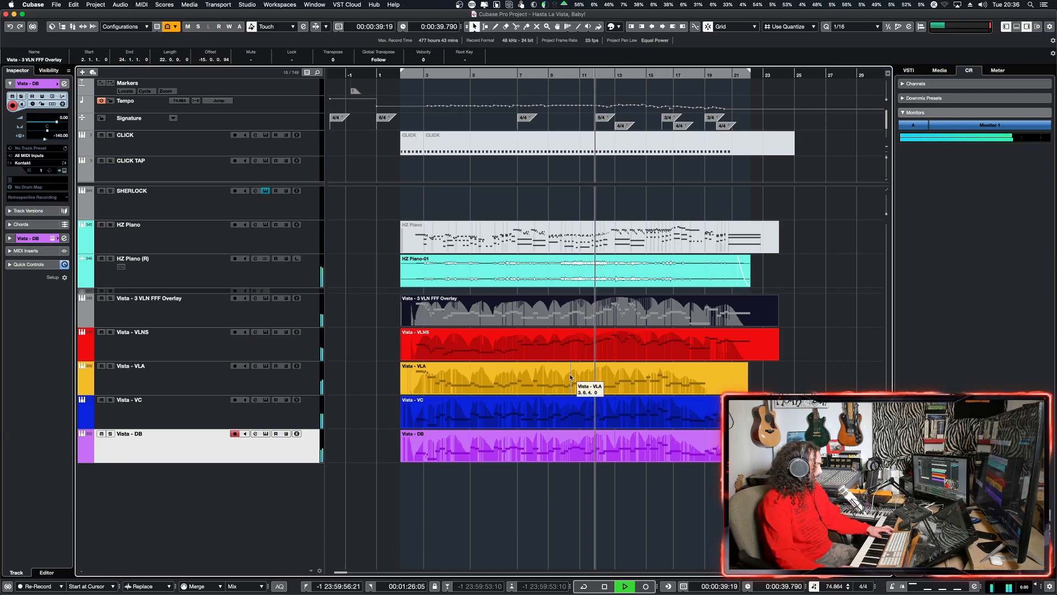
left_click(408, 471)
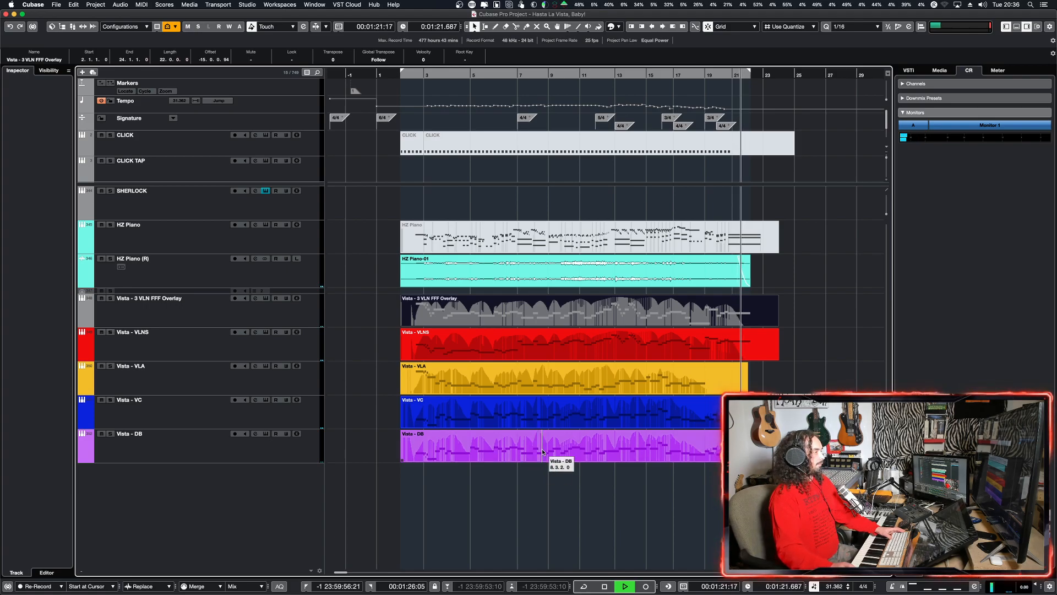
key("space")
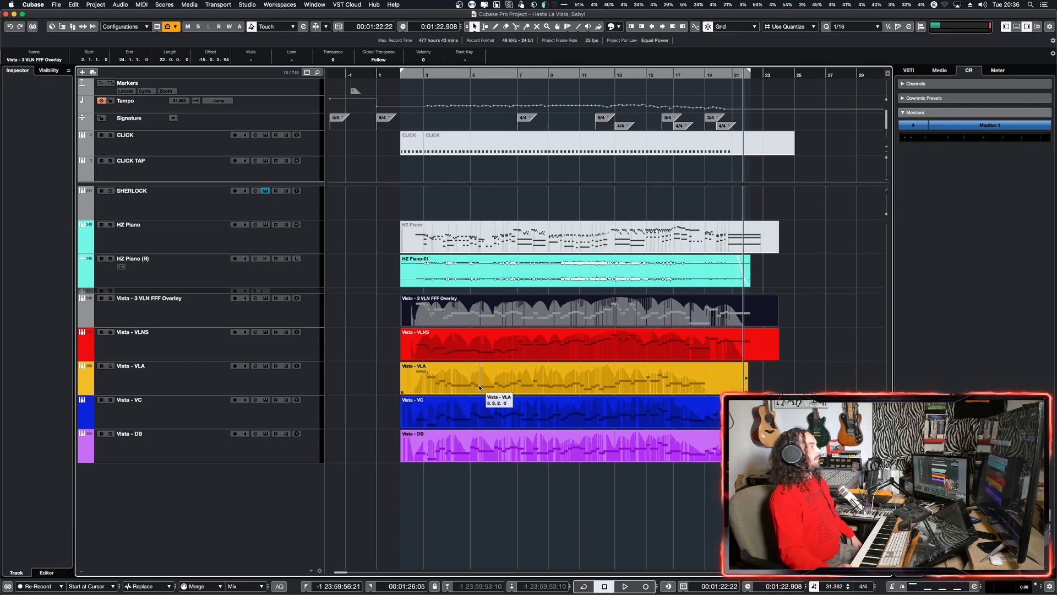
Step: Add one Kontakt instrument track below Vista - DB, routed to Stereo Out
right_click(303, 457)
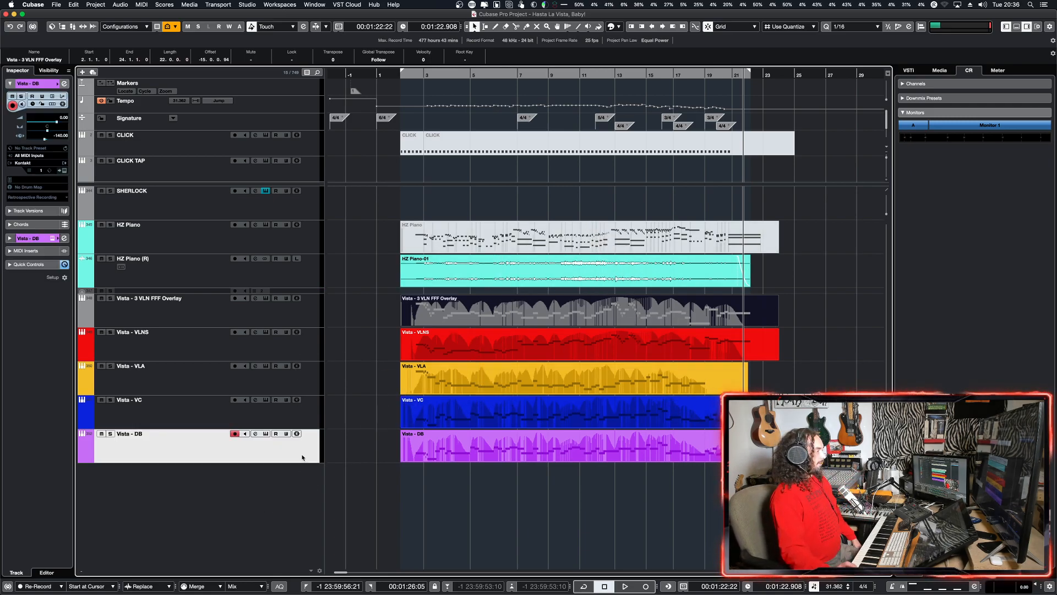
mouse_move(374, 458)
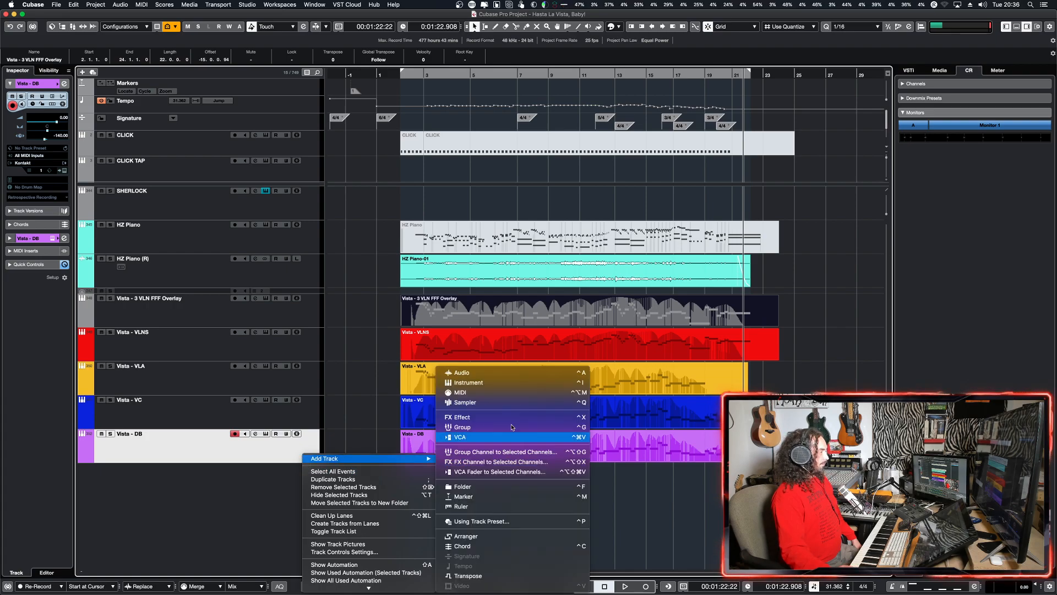
left_click(514, 382)
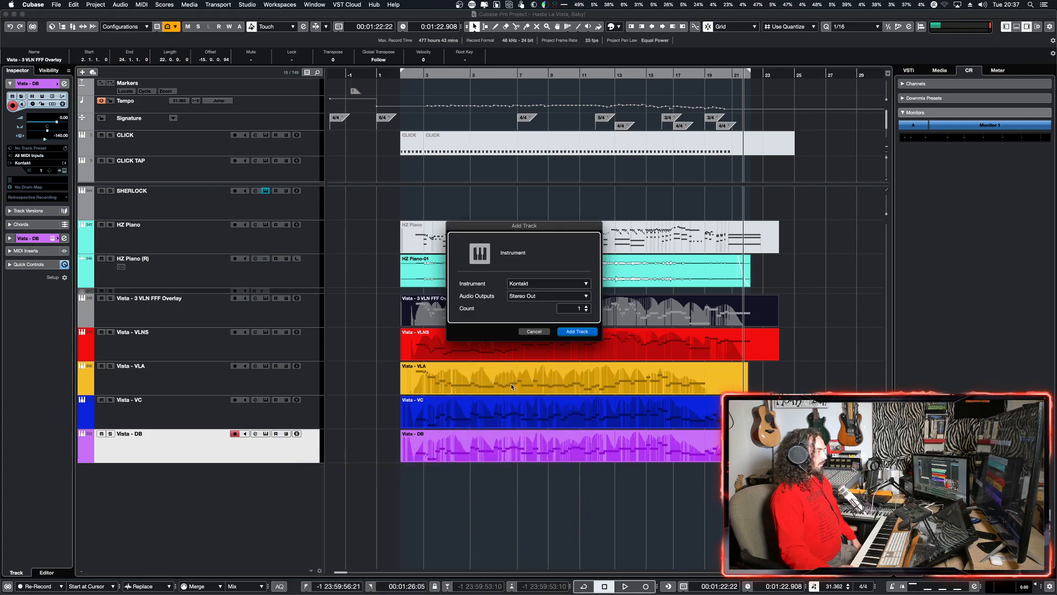
left_click(577, 332)
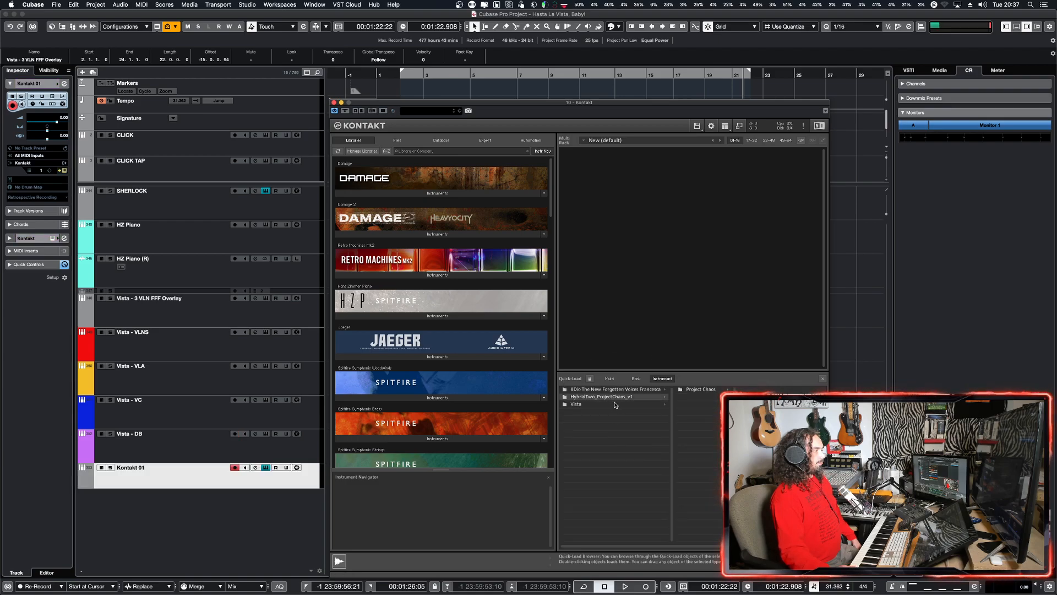
Step: Load Vista - Full Strings Sustains.nki from the Bonus folder of Vista's Instruments into the Kontakt rack
left_click(615, 405)
left_click(683, 389)
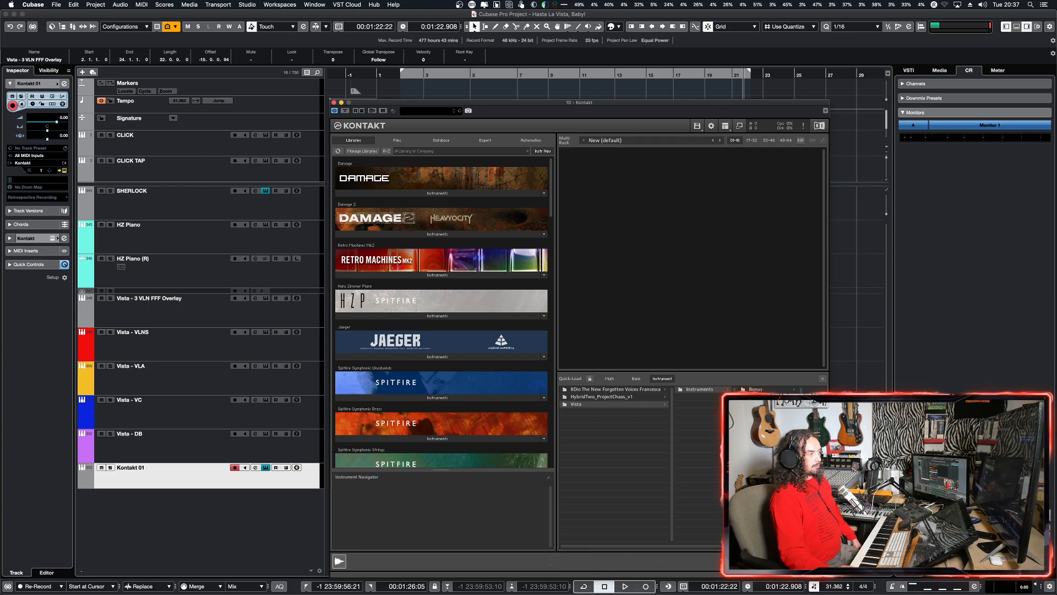
scroll(771, 468, "right", 3)
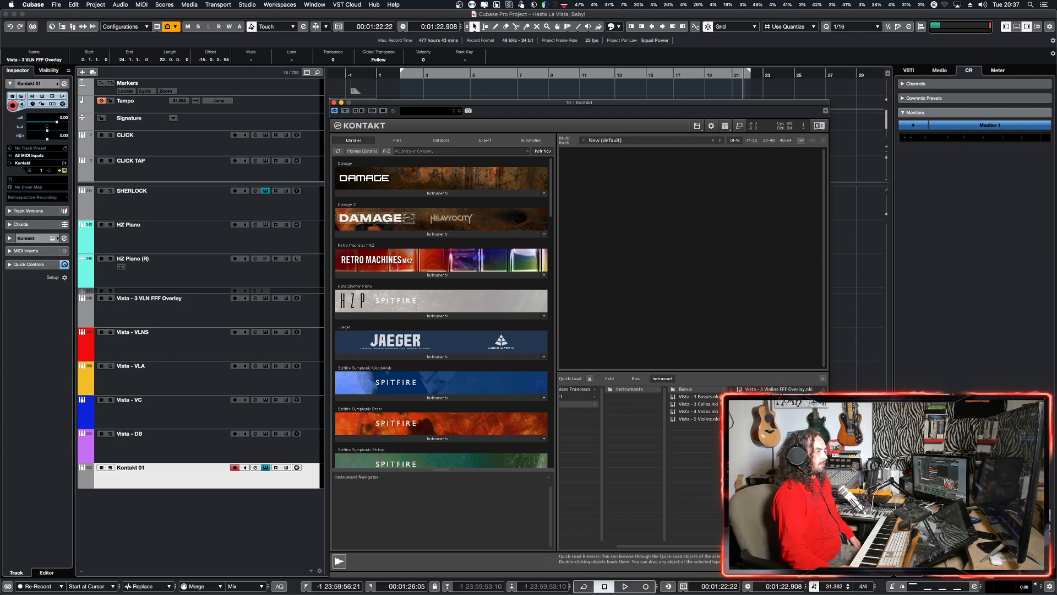
double_click(778, 397)
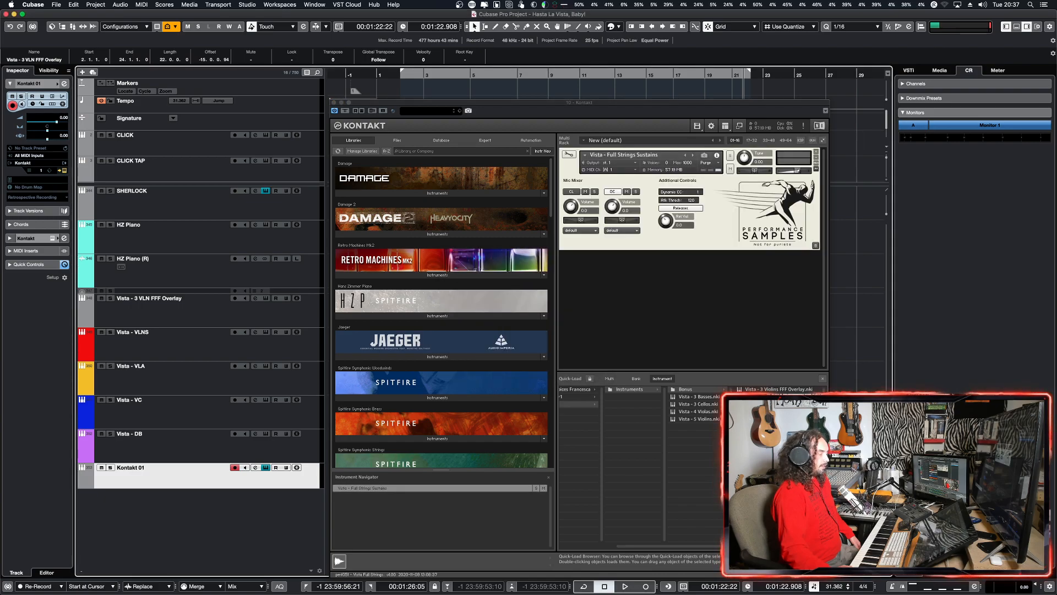
left_click(737, 191)
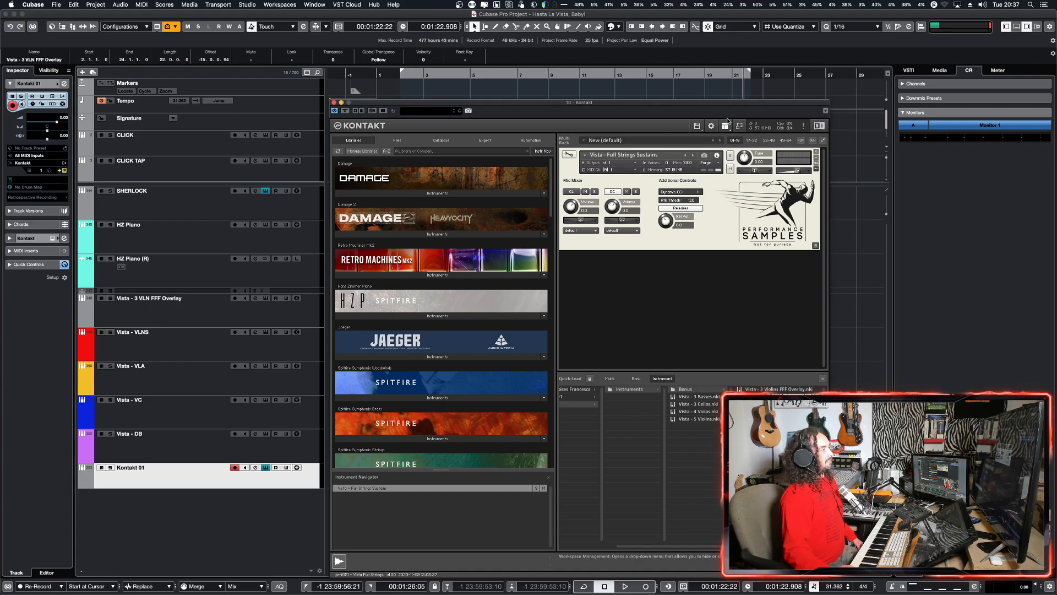
Step: Examine the output options of the CL microphone in the Full Strings Sustains mic mixer, leaving the routing at default
left_click_drag(693, 104, 596, 80)
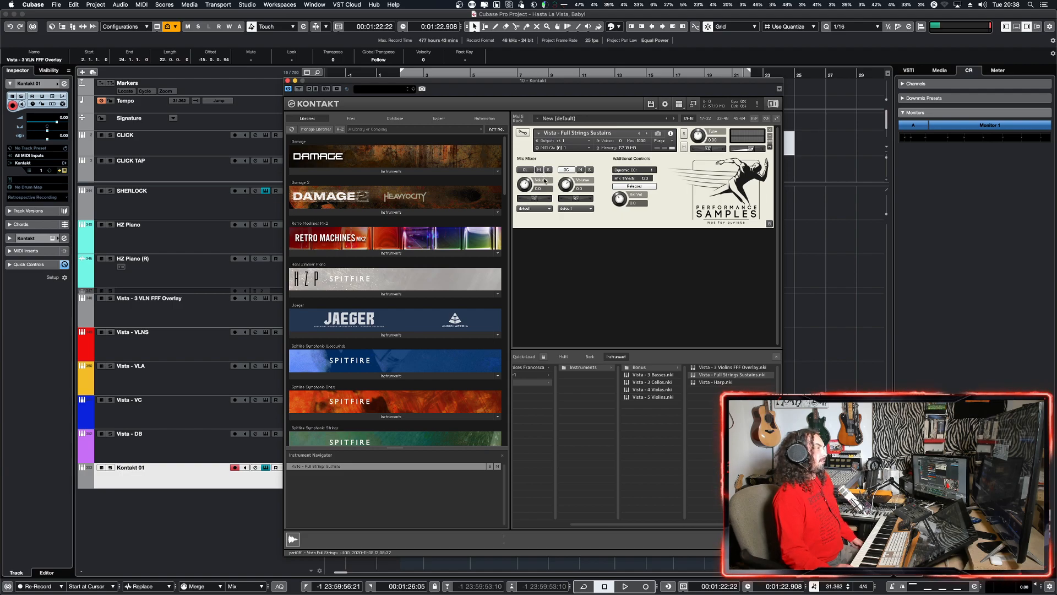
left_click(538, 210)
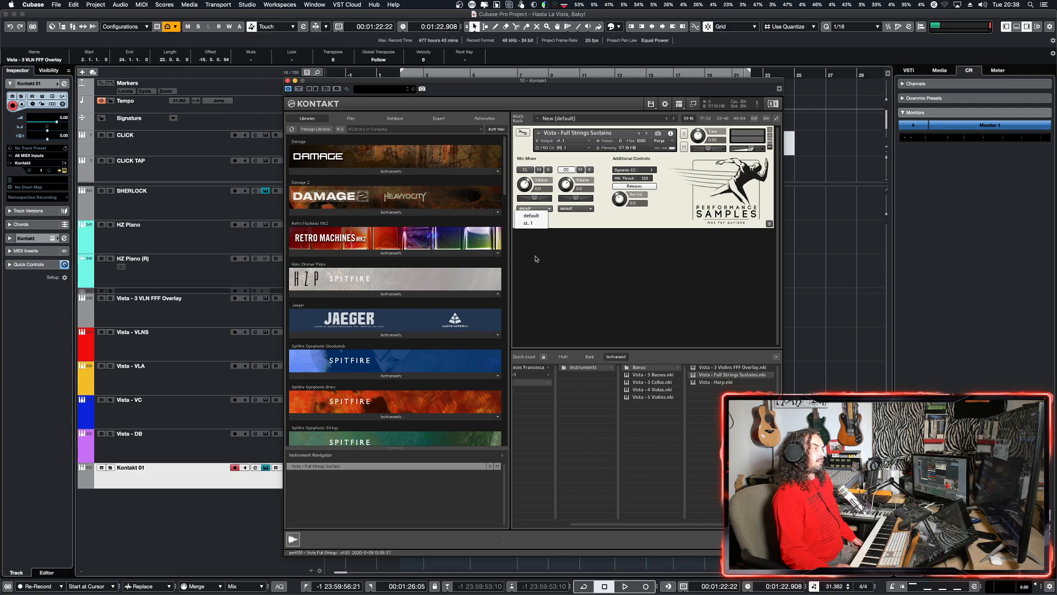
left_click(572, 259)
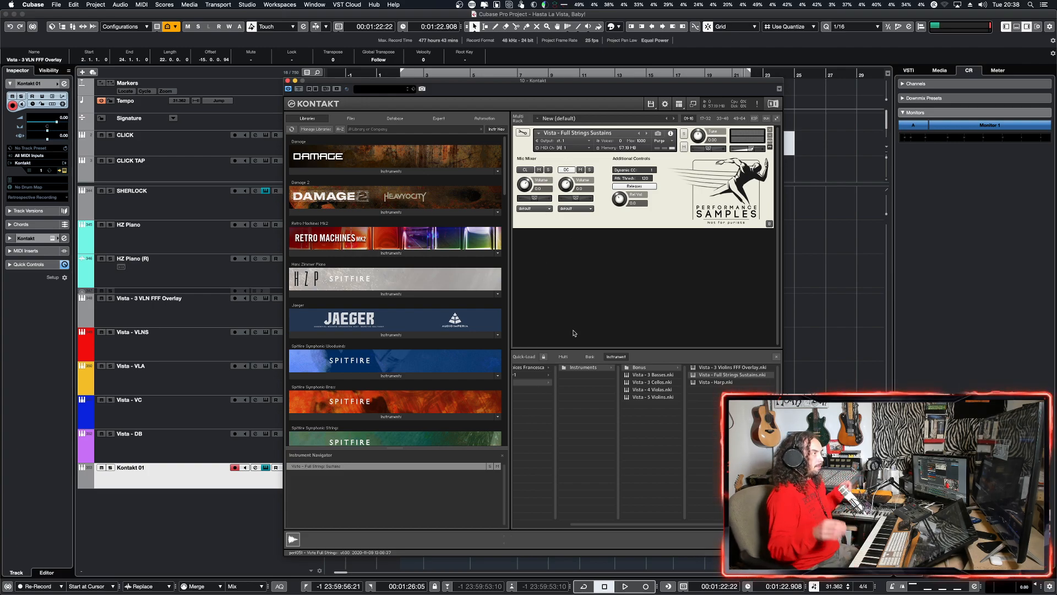
left_click(549, 209)
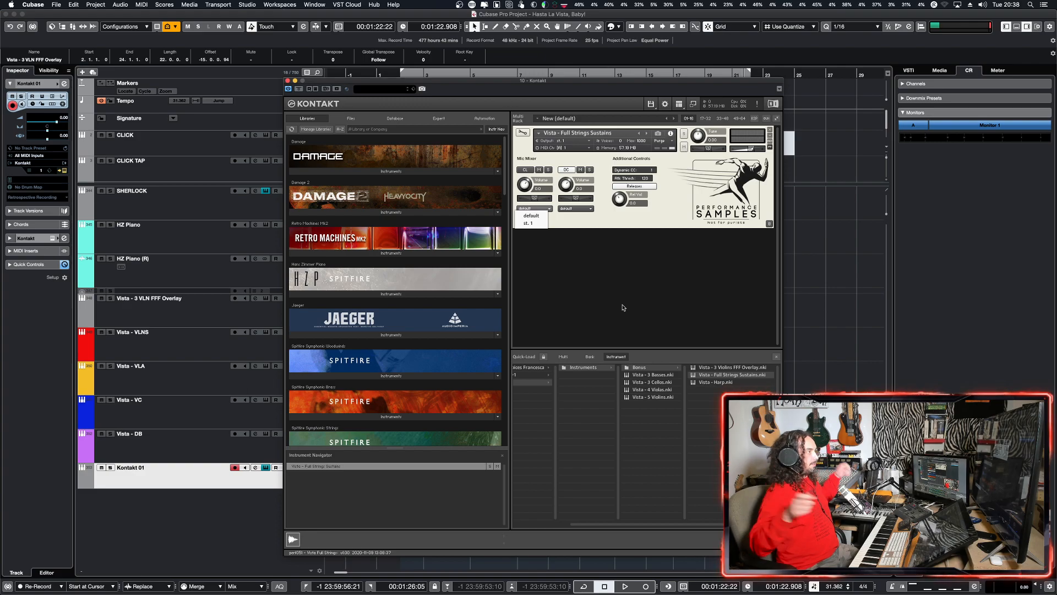
left_click(644, 214)
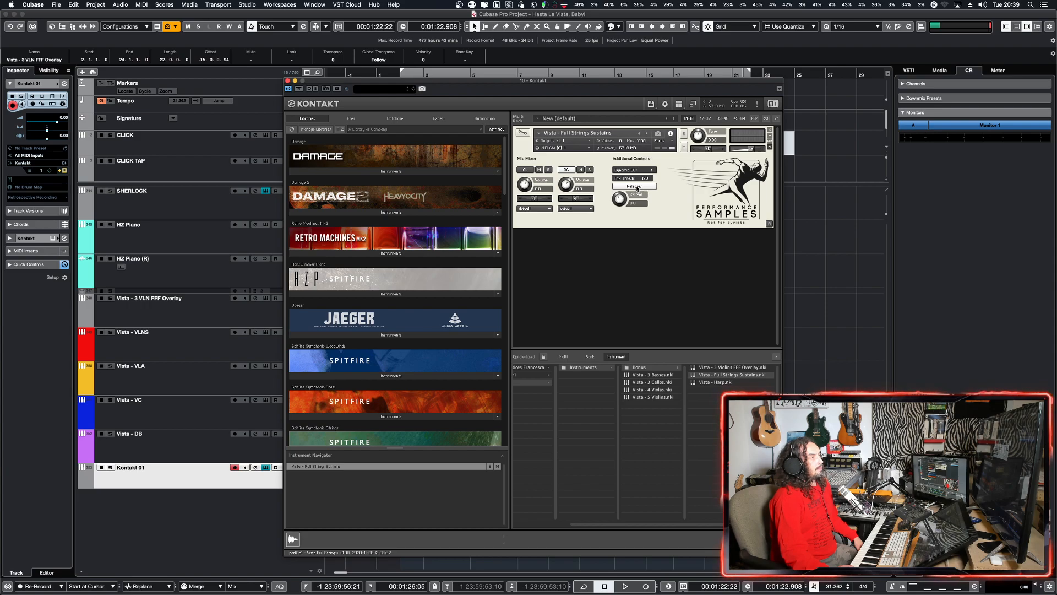
double_click(611, 265)
double_click(610, 264)
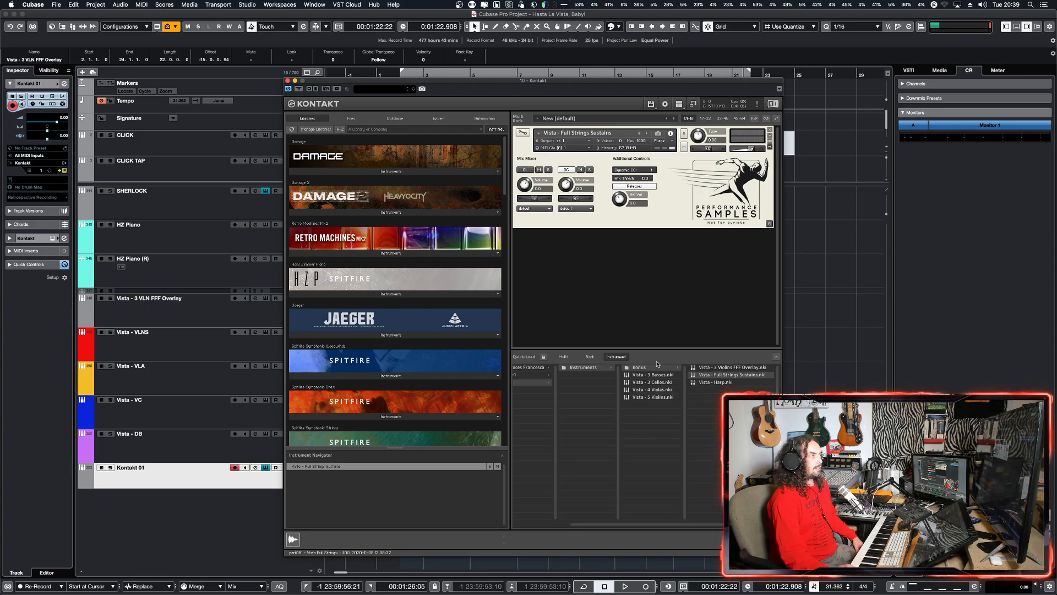
Step: Load Vista - 5 Violins.nki beneath Full Strings Sustains and inspect the Dynamic Range / Register Control pages of both instruments
left_click(655, 397)
left_click_drag(655, 397, 644, 259)
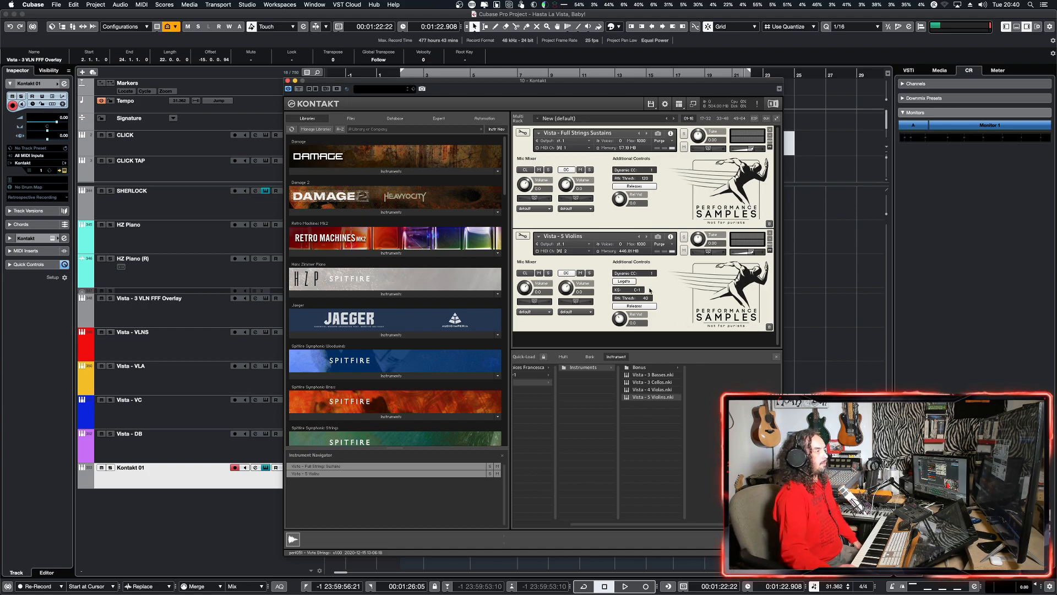
left_click(769, 327)
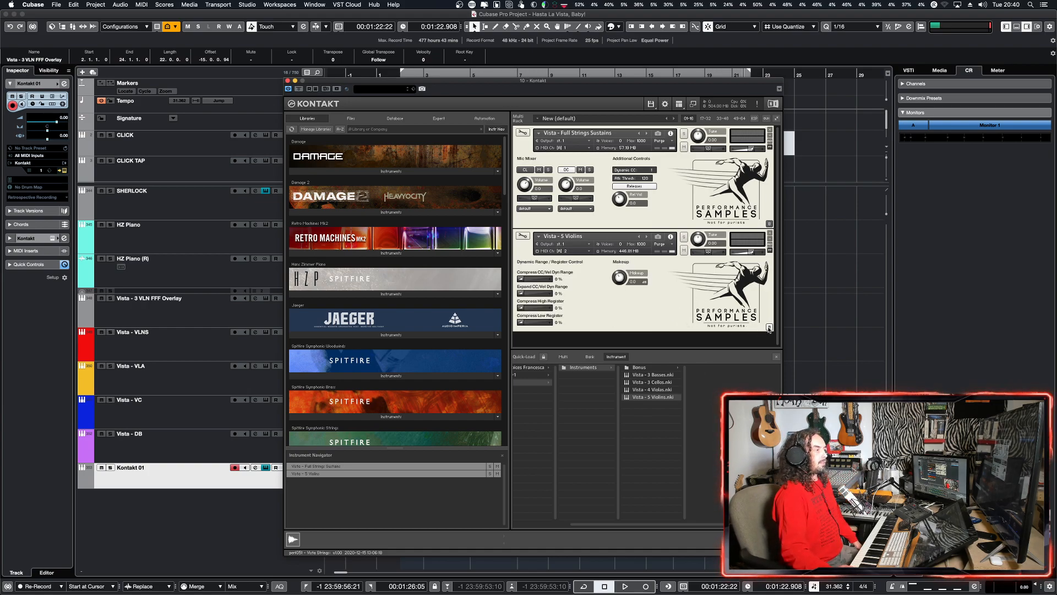
left_click(769, 224)
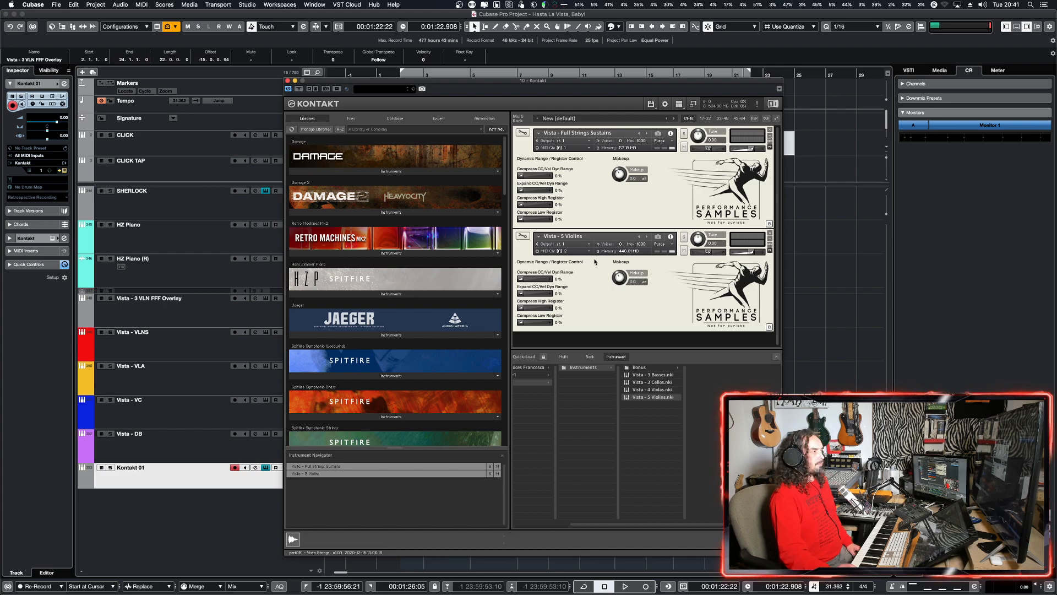
left_click(769, 327)
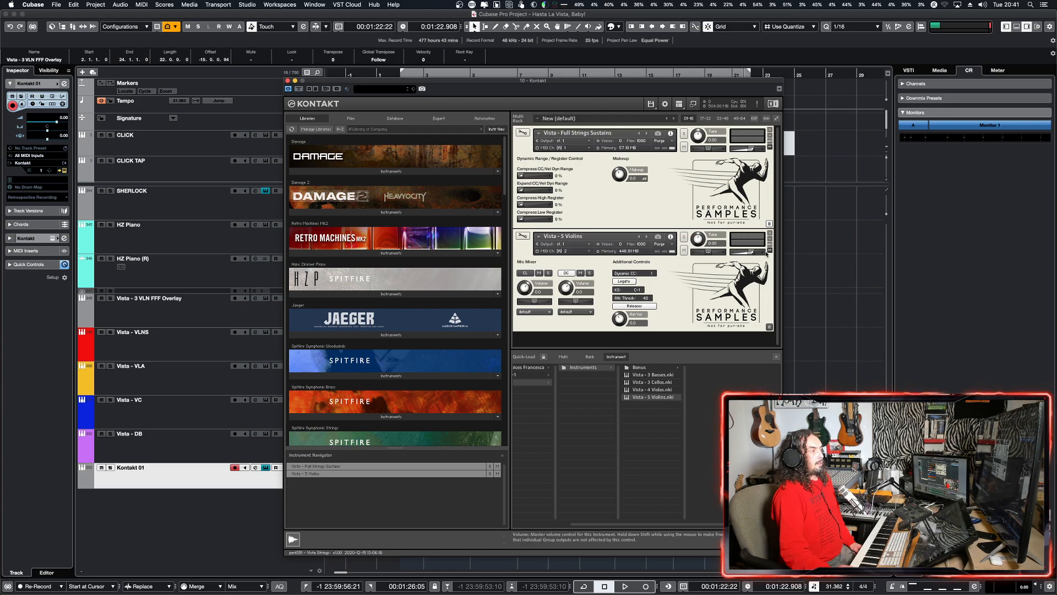
Step: Remove Vista - 5 Violins from the rack without saving and return Full Strings Sustains to its Mic Mixer page
left_click(770, 233)
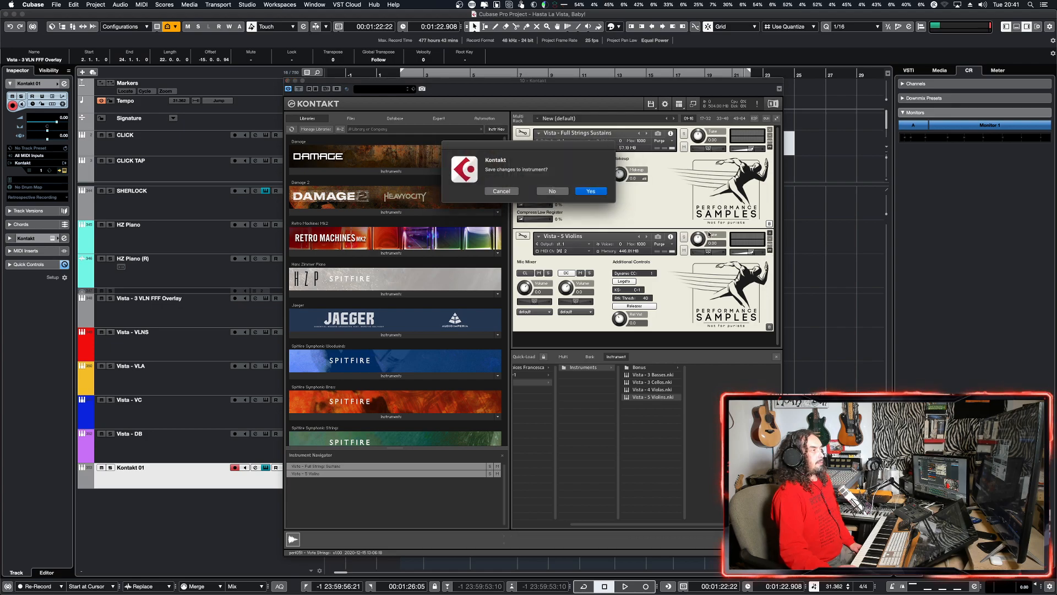
left_click(555, 191)
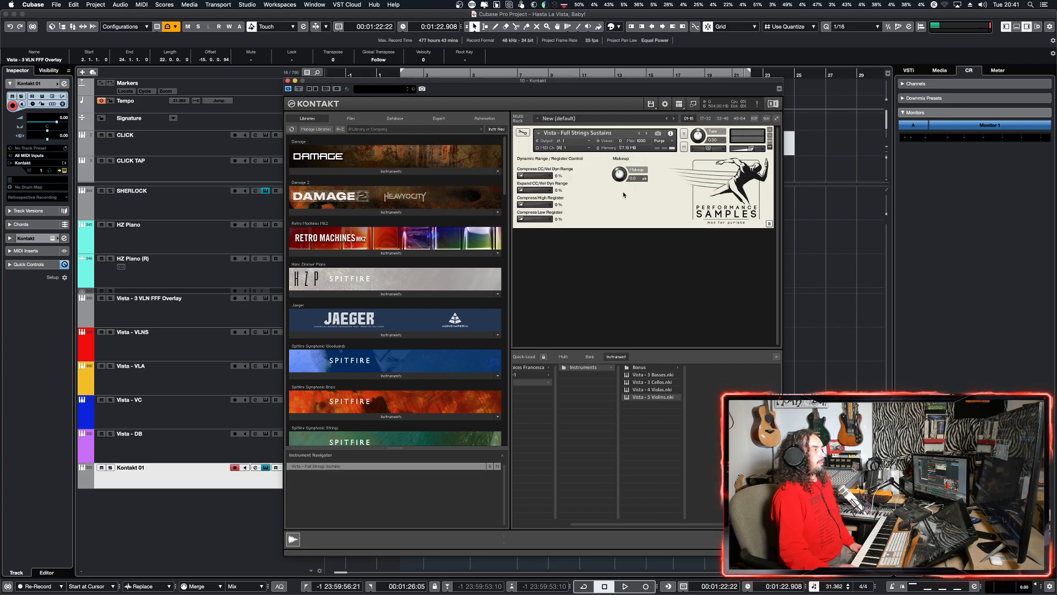
left_click(770, 224)
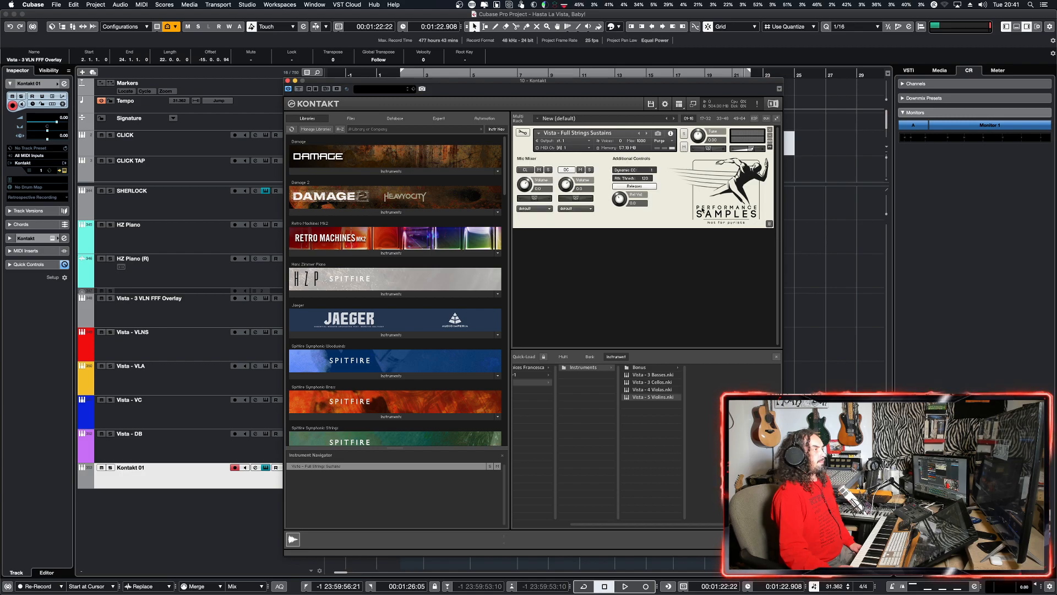
Step: Move the Kontakt window aside and set the Kontakt 01 track's delay to -140 ms
left_click_drag(512, 84, 582, 59)
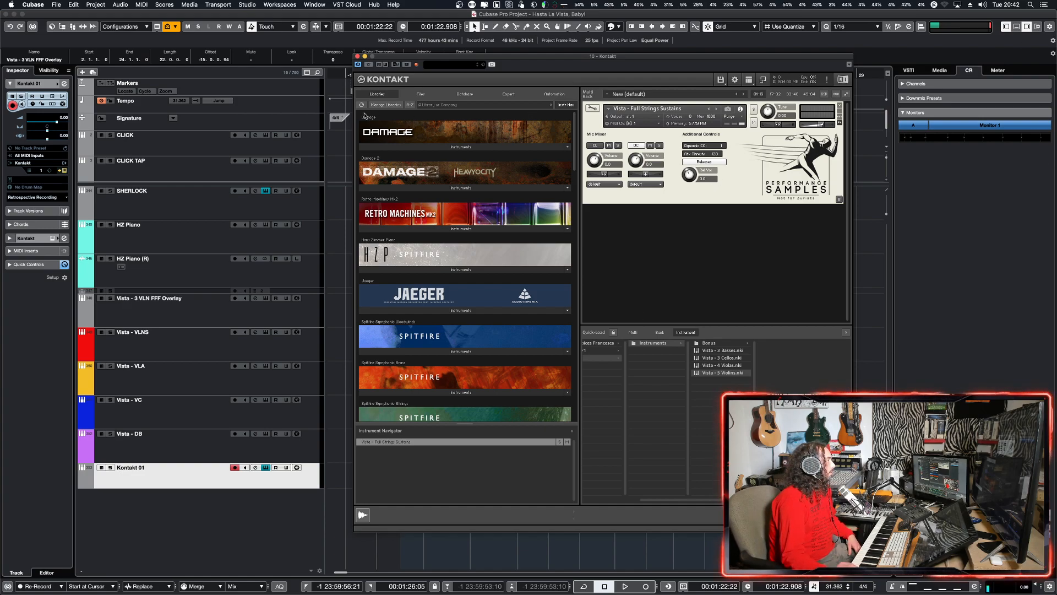
left_click(64, 138)
double_click(63, 137)
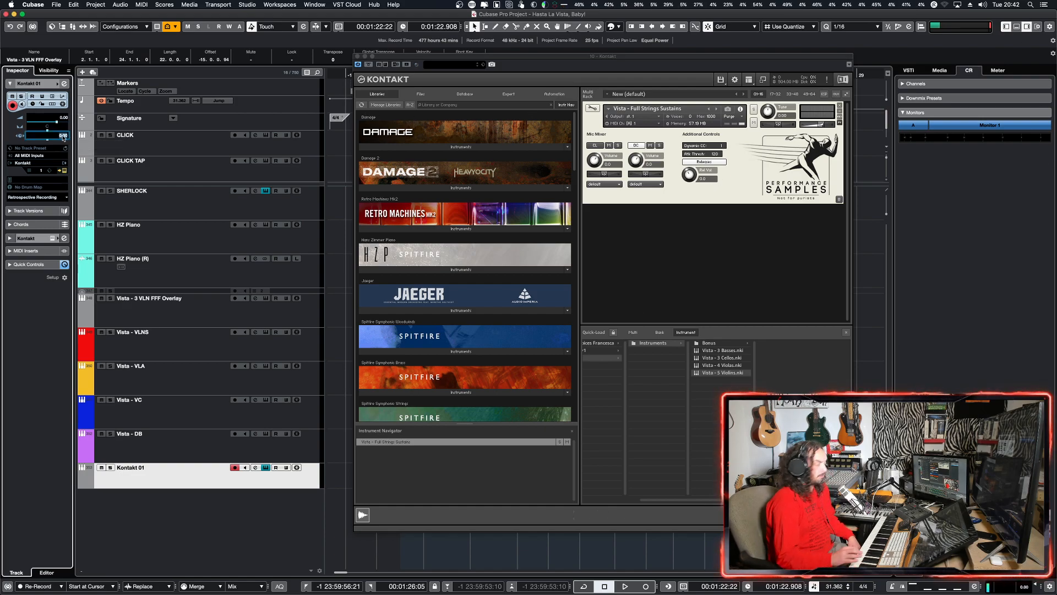
type("-140")
key("Return")
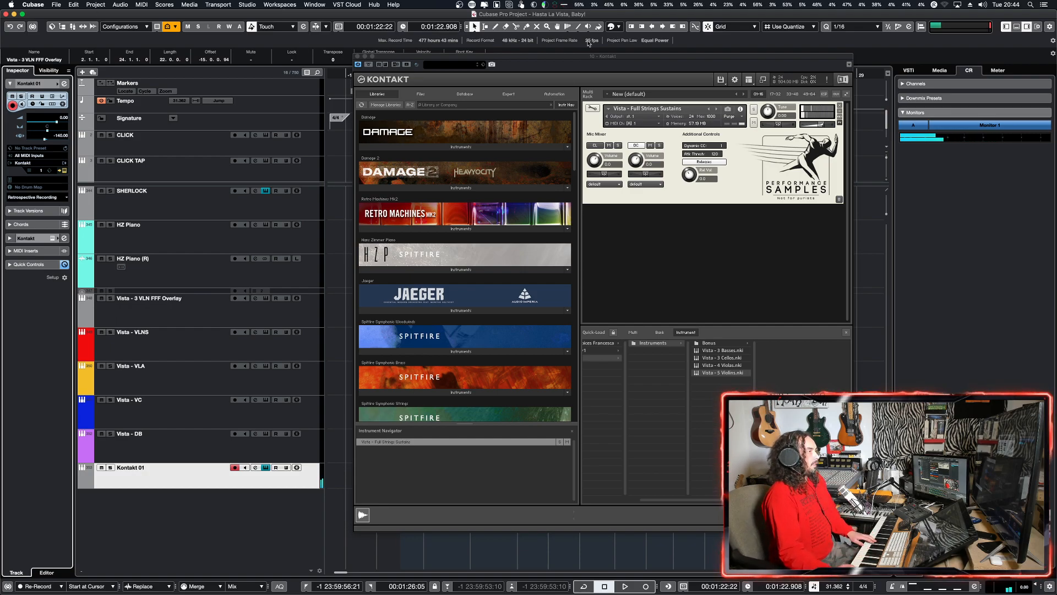
Step: Audition Full Strings Sustains with only the CL microphone, switch back to the DC microphone and close Kontakt
left_click(637, 146)
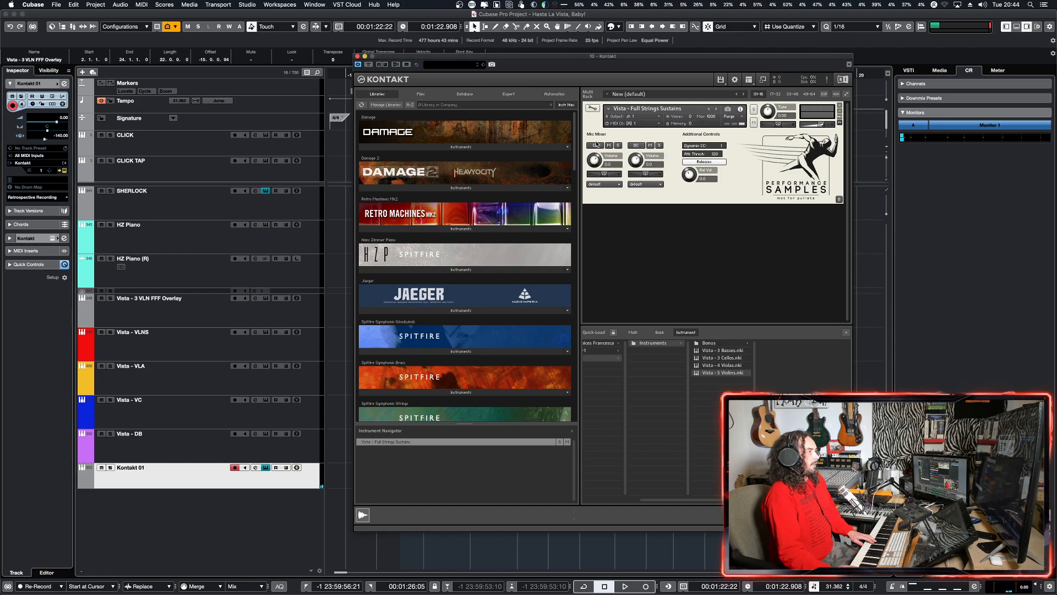
left_click(594, 146)
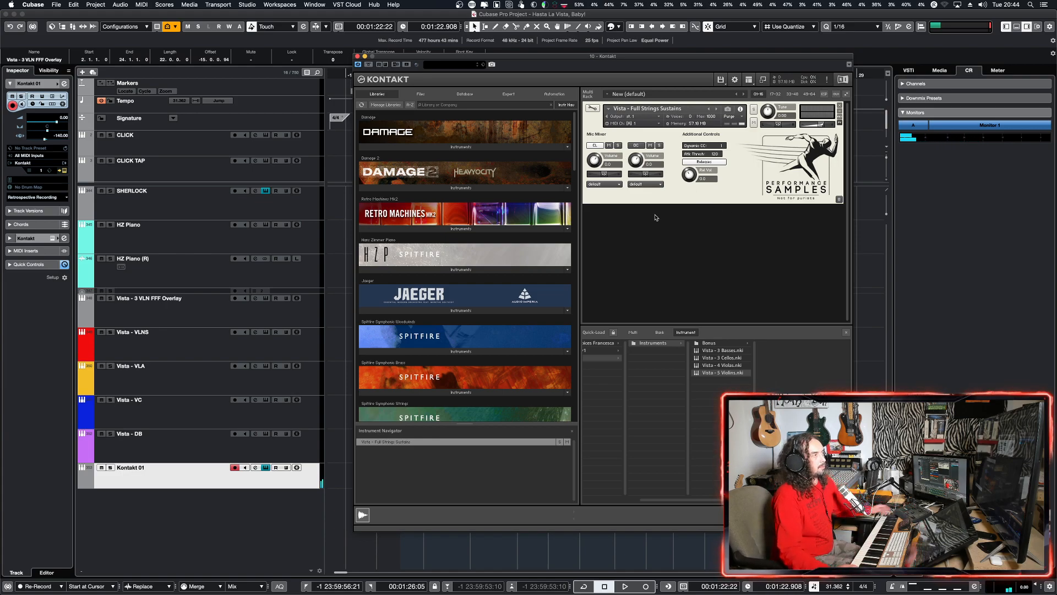
left_click(636, 145)
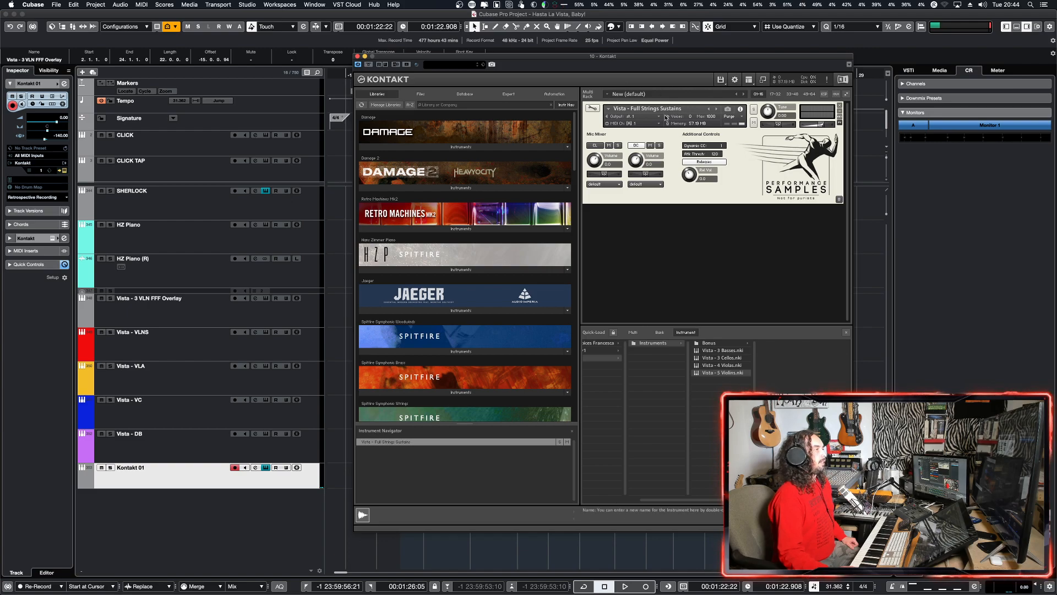
left_click(357, 56)
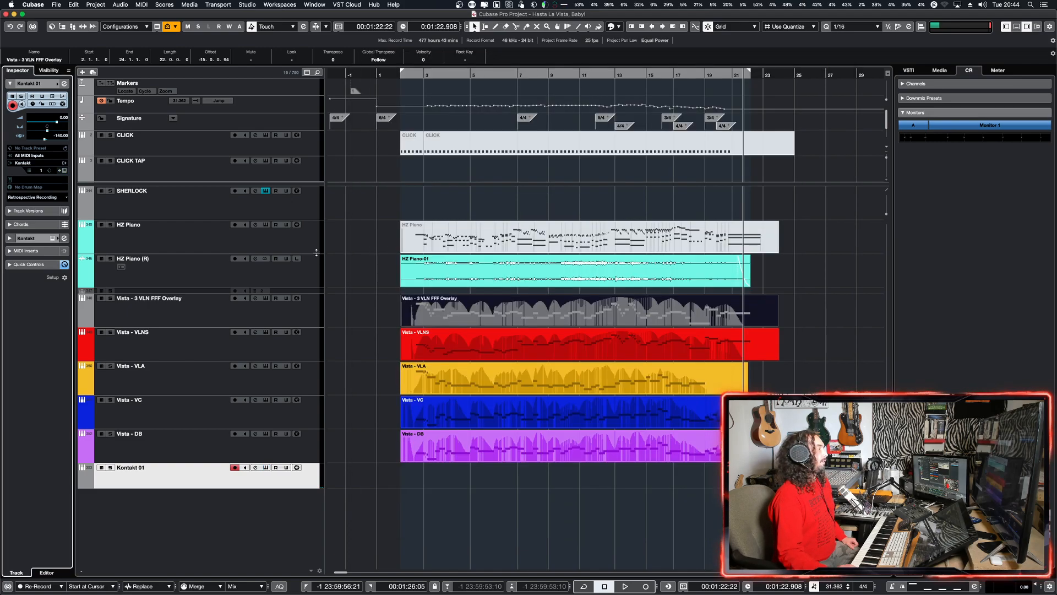
Step: Open the Kontakt instrument of the Vista - VLNS track and set the Min Thresh of Vista - 5 Violins to 20
left_click(294, 346)
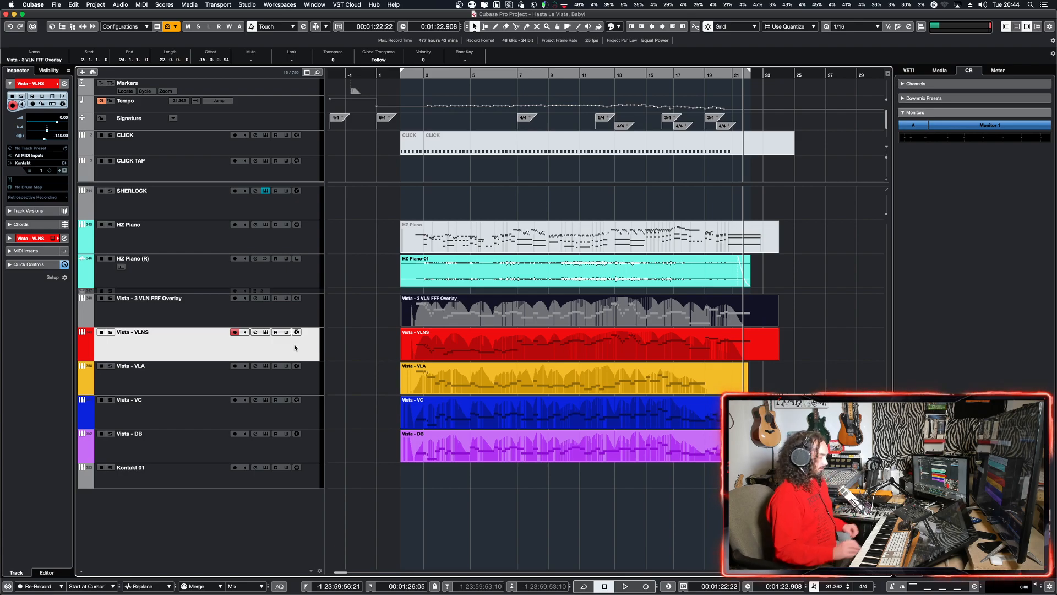
key("e")
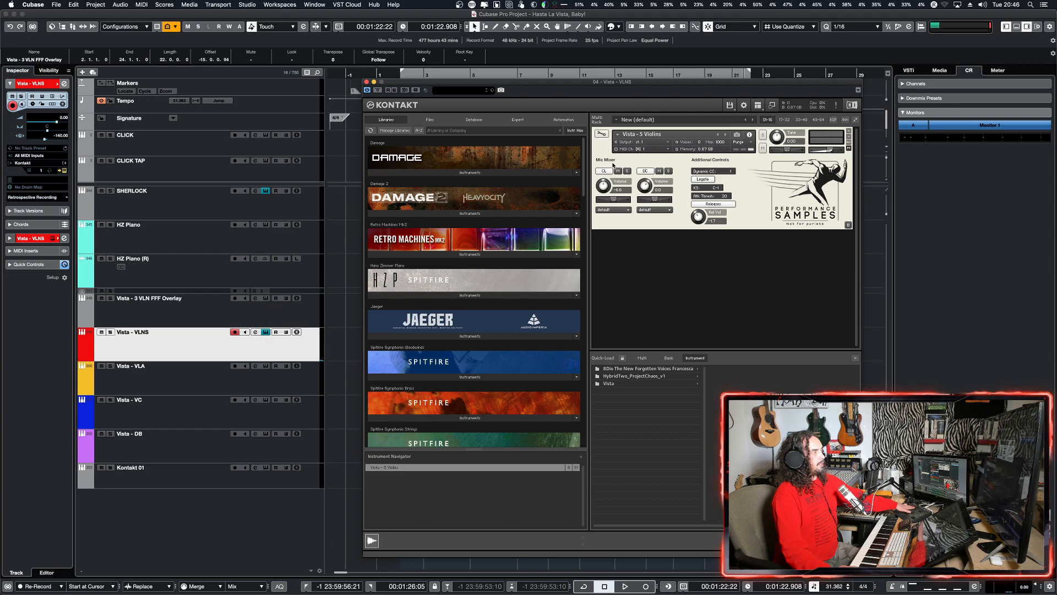
left_click_drag(524, 85, 671, 85)
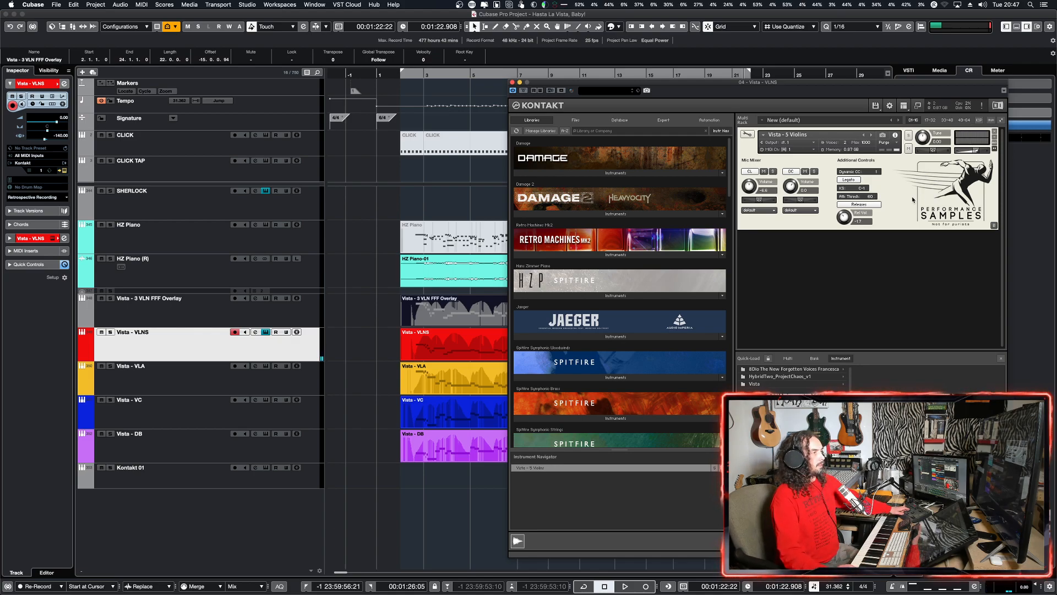
double_click(869, 197)
key("Return")
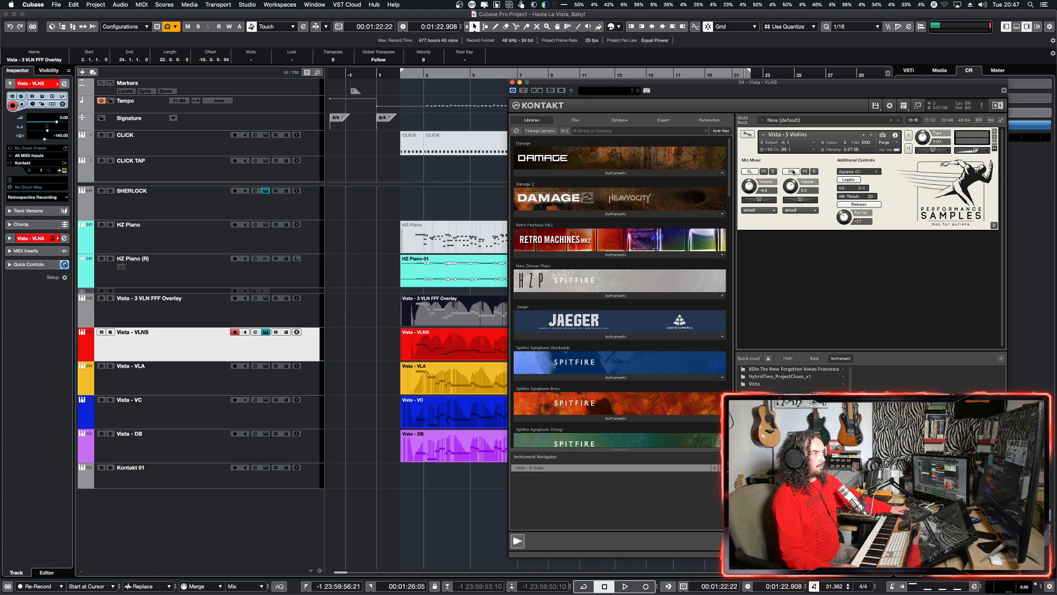
Step: Audition Vista - 5 Violins with the DC microphone off, switch it back on and return to the Vista - VLNS track
left_click(791, 172)
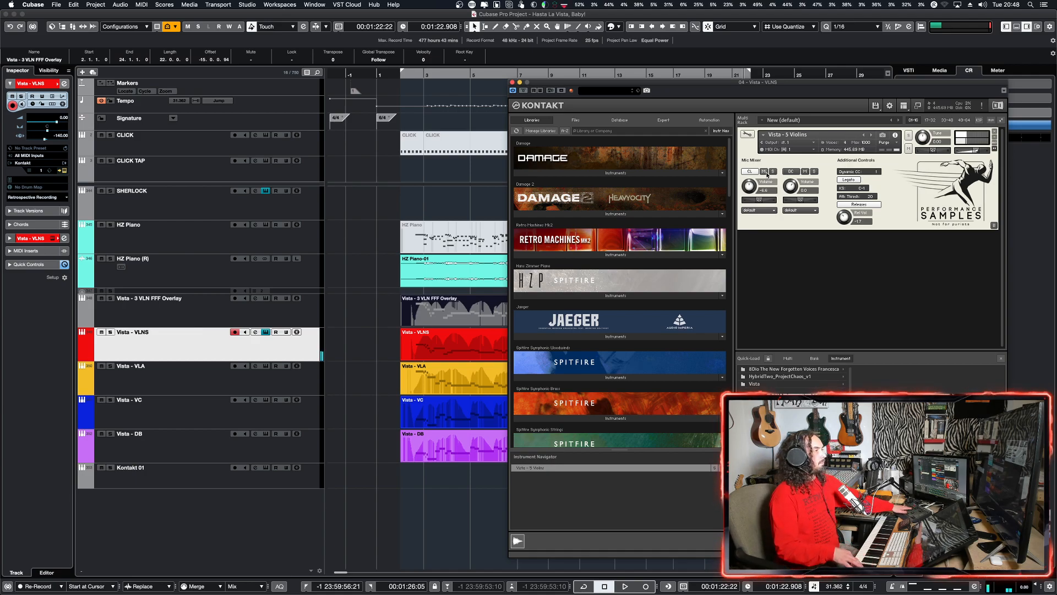
left_click(791, 171)
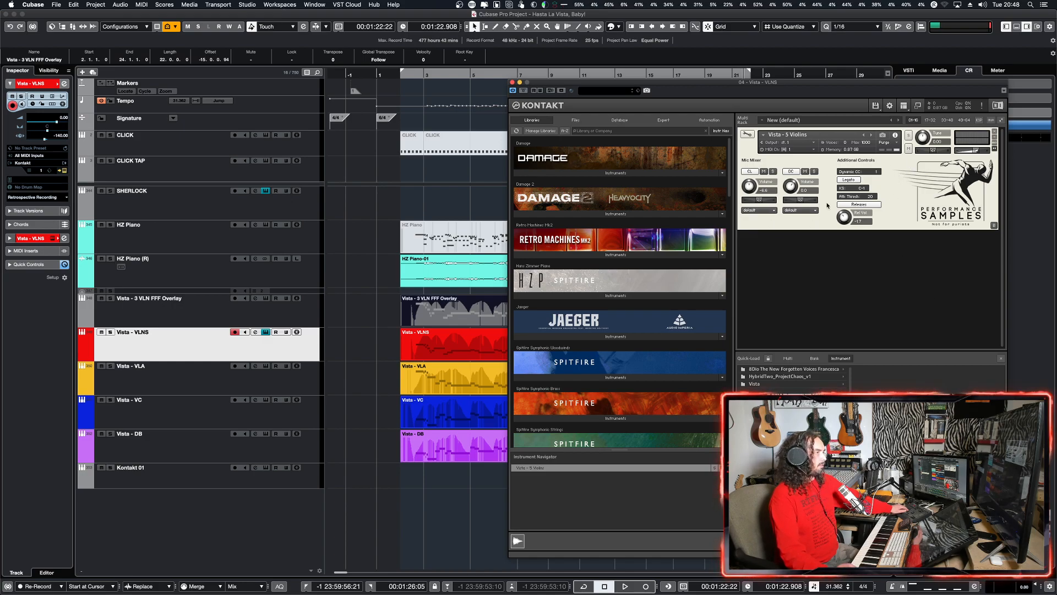
left_click(257, 355)
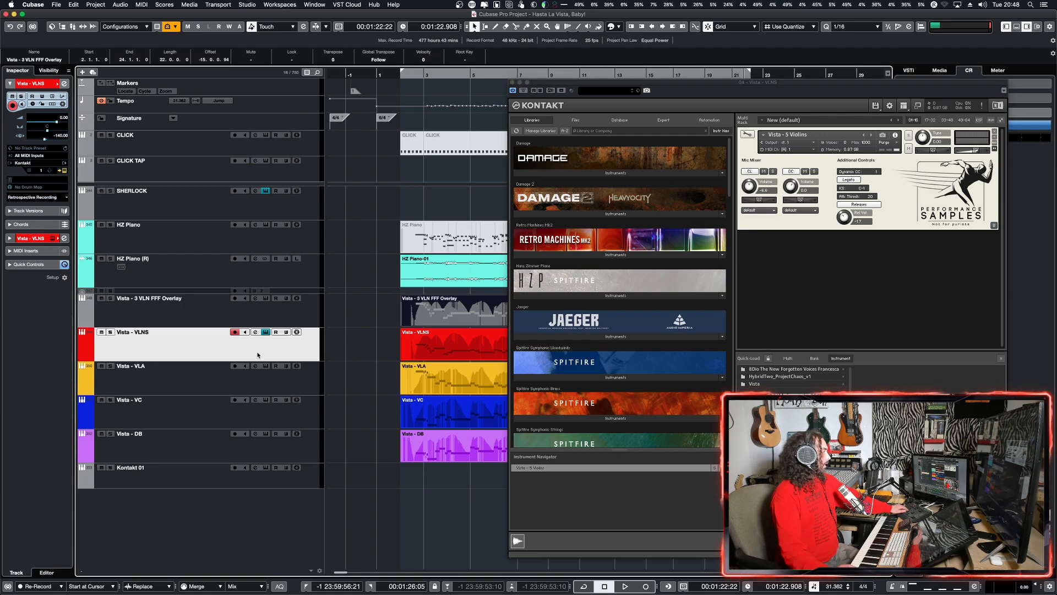
Step: Open the Vista - VLA track's Kontakt instrument to examine the Vista - 4 Violas patch, and close it
left_click(284, 388)
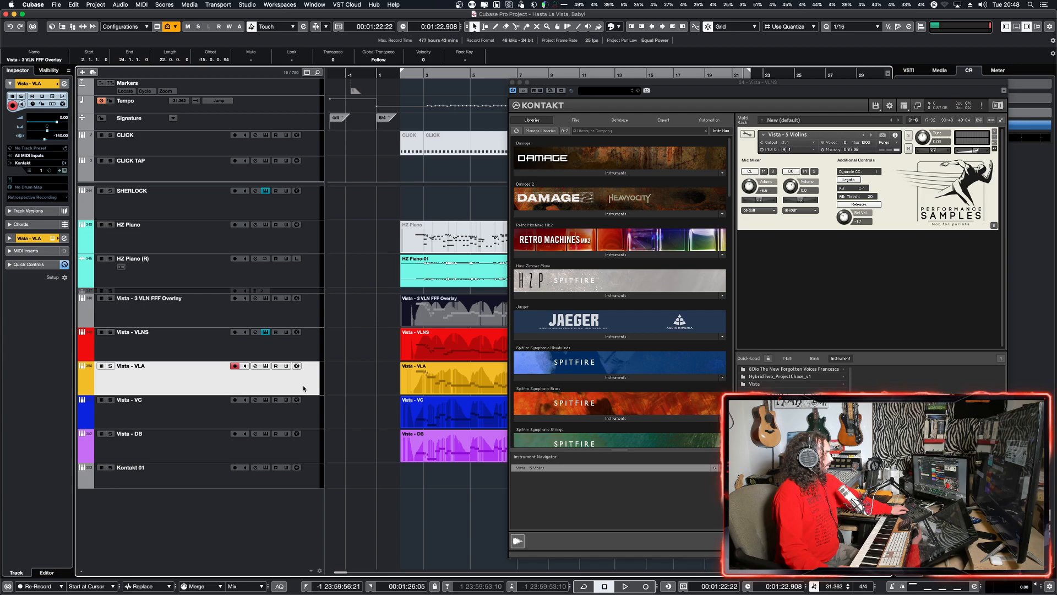
key("e")
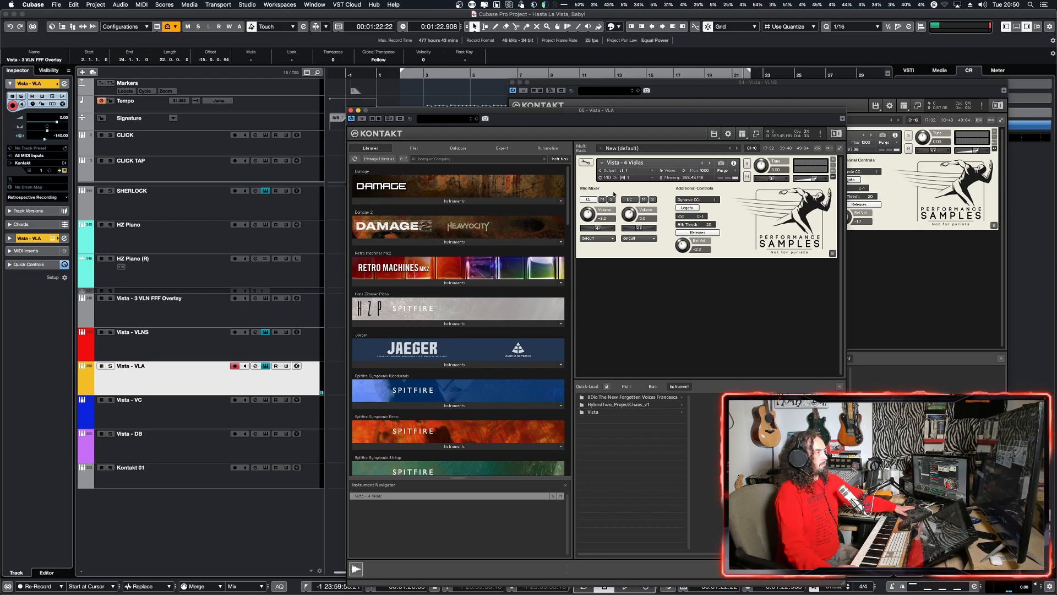
left_click(351, 110)
Step: Open the Vista - VC track's instrument, turn on the DC microphone of Vista - 3 Cellos and close the window
left_click(205, 416)
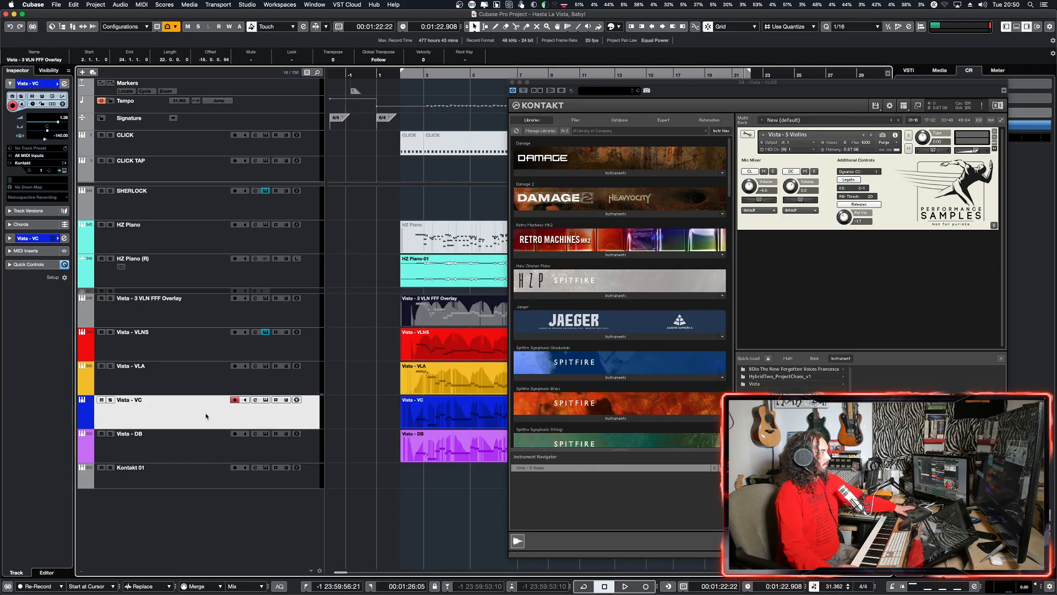
left_click(266, 400)
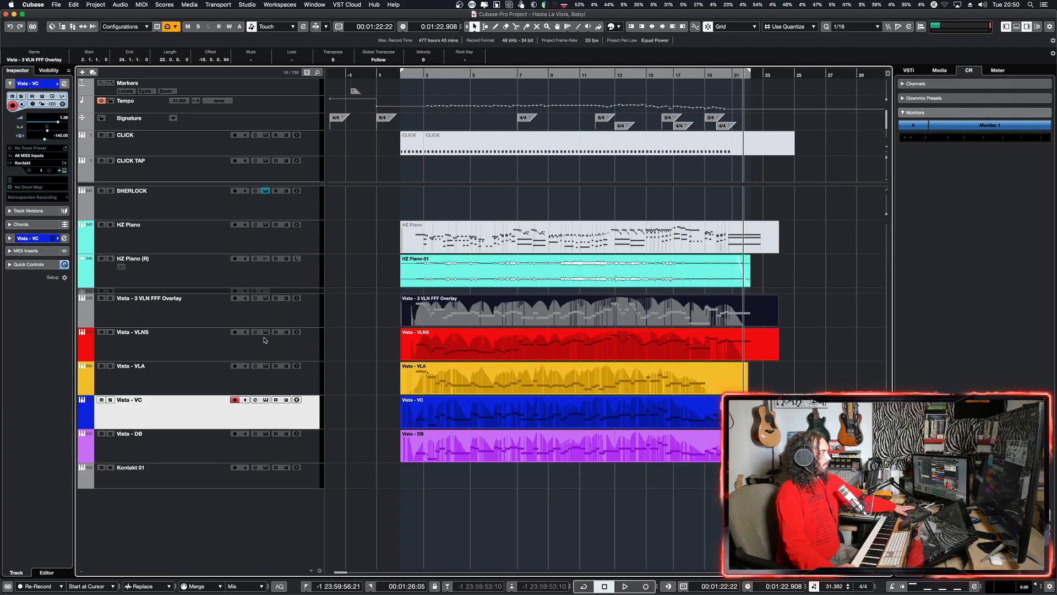
left_click(266, 400)
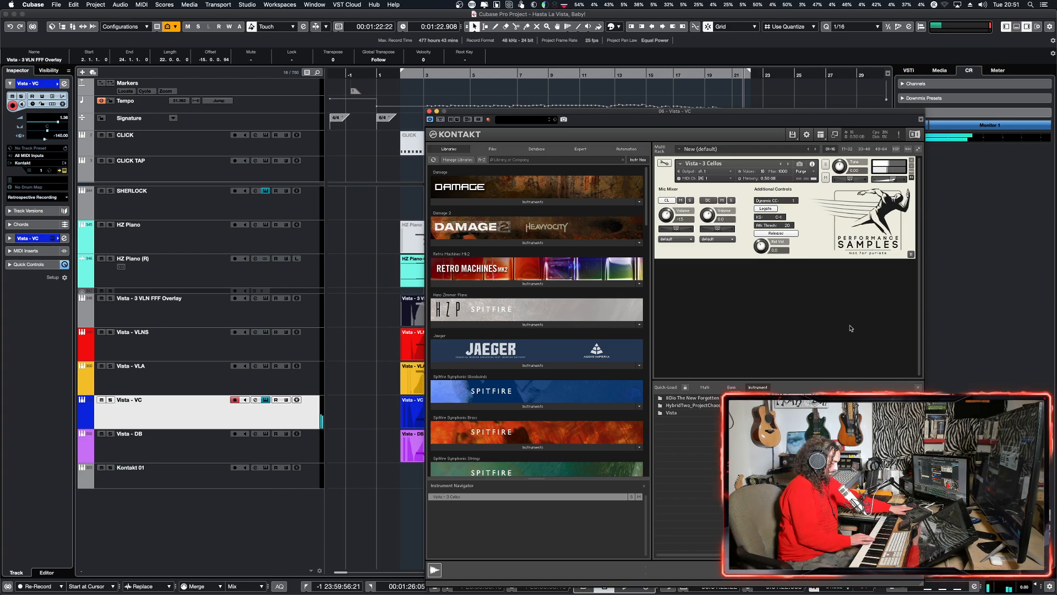
left_click(709, 200)
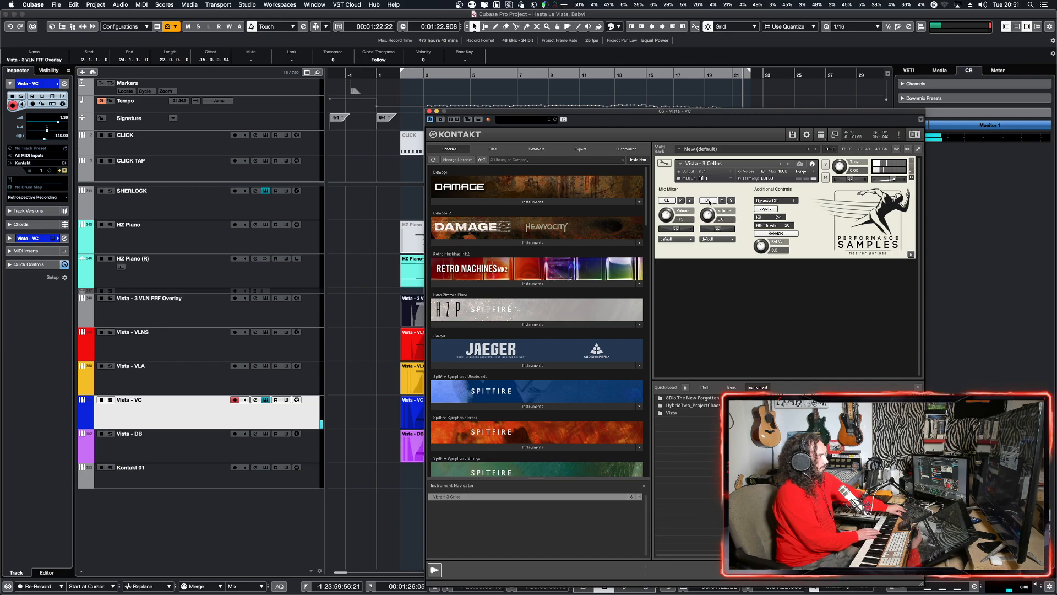
left_click(429, 112)
Step: Open the Vista - DB track's instrument, switch off the DC microphone of Vista - 3 Basses and close the window
left_click(280, 444)
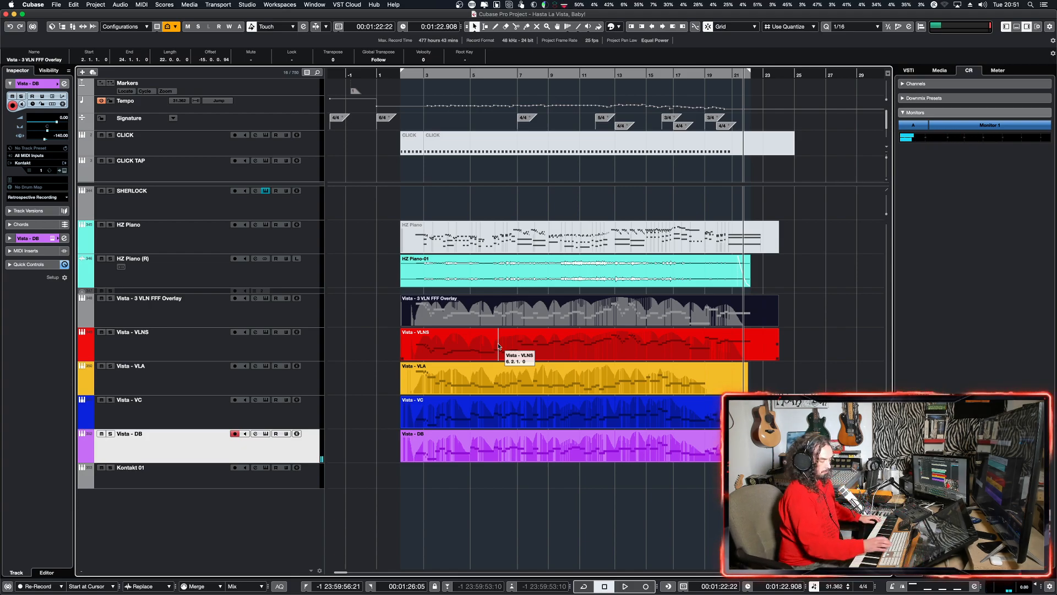
key("e")
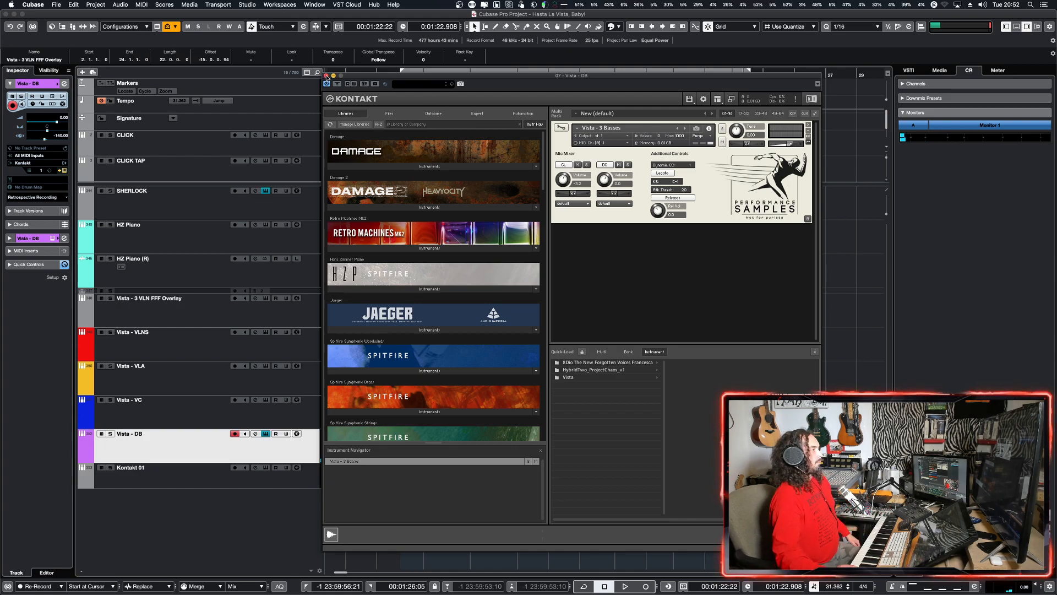
left_click(603, 166)
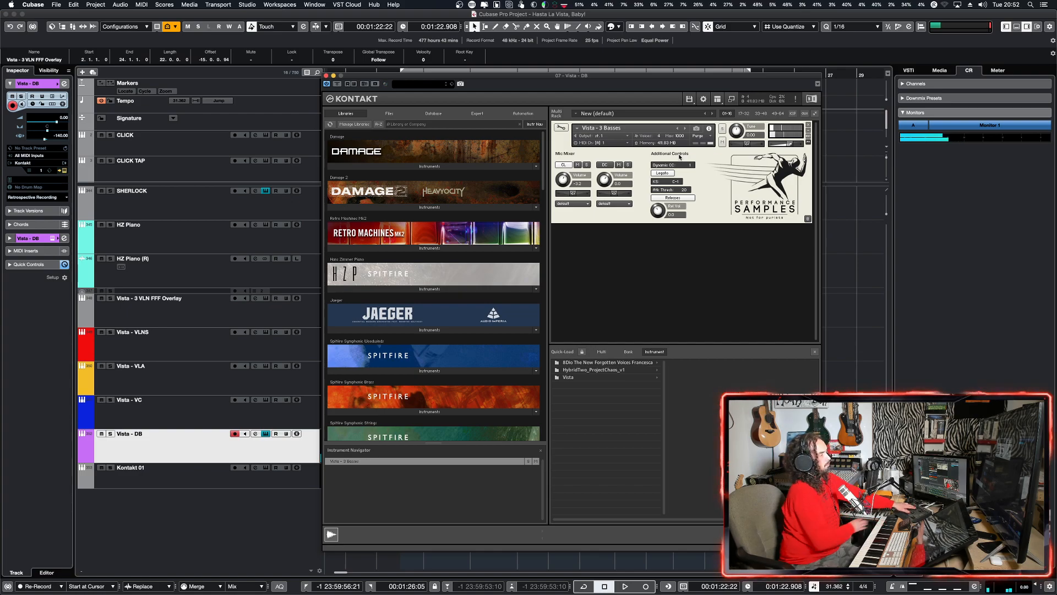
left_click(326, 76)
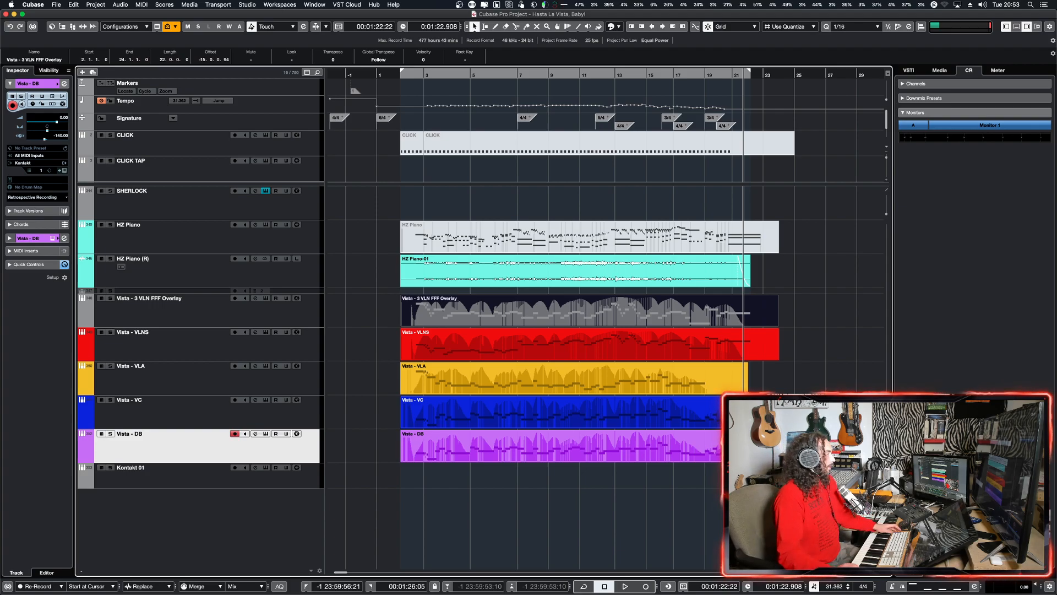
Step: Open the Vista - VC part in the Key Editor and inspect the two consecutive G2 notes meeting at bar 13
left_click(593, 414)
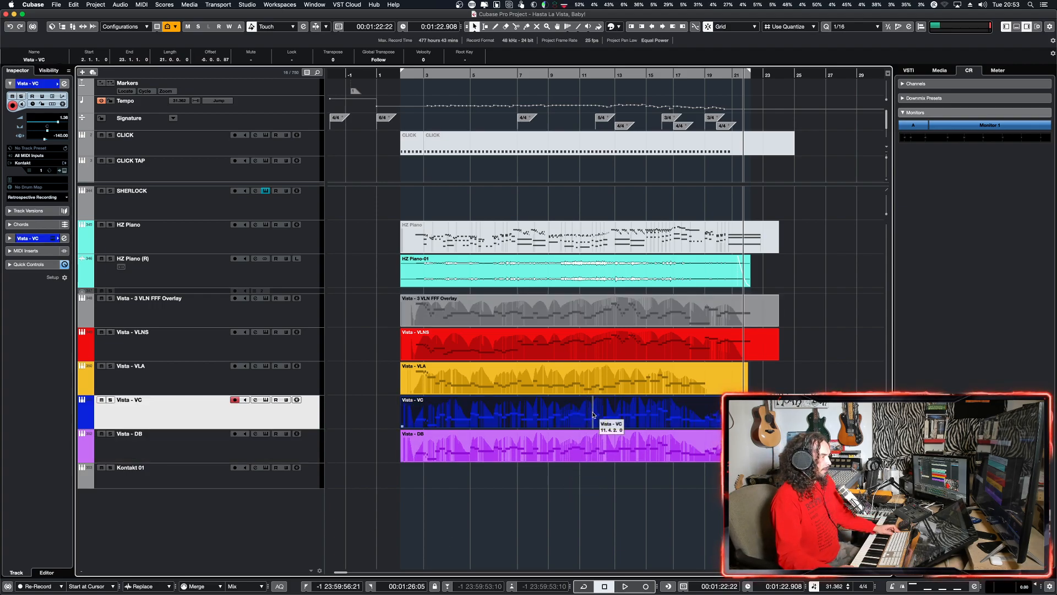
double_click(593, 415)
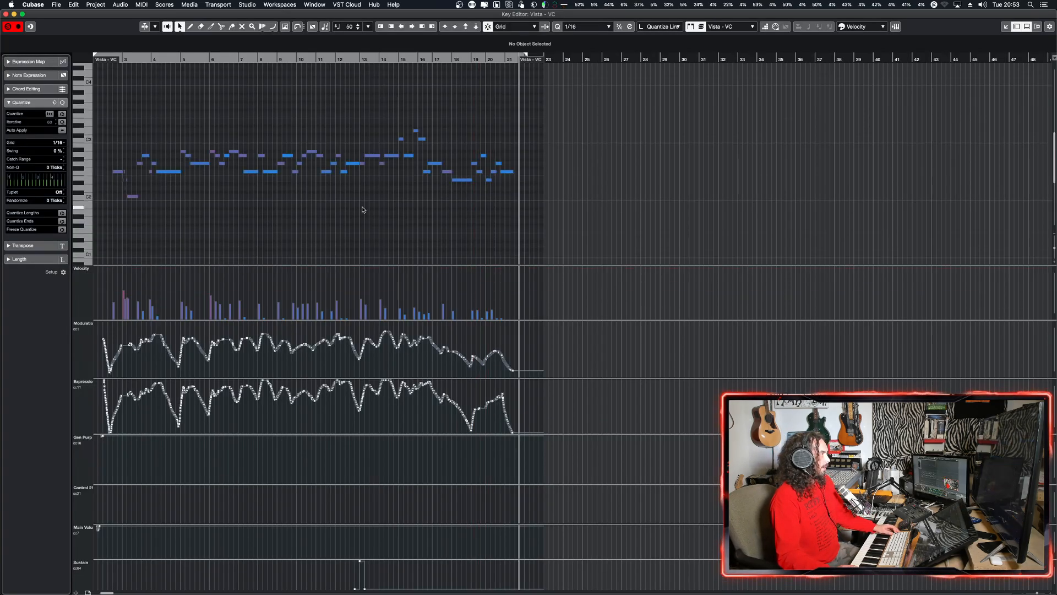
key("h")
key("h")
key("h")
key("h")
key("h")
key("h")
key("h")
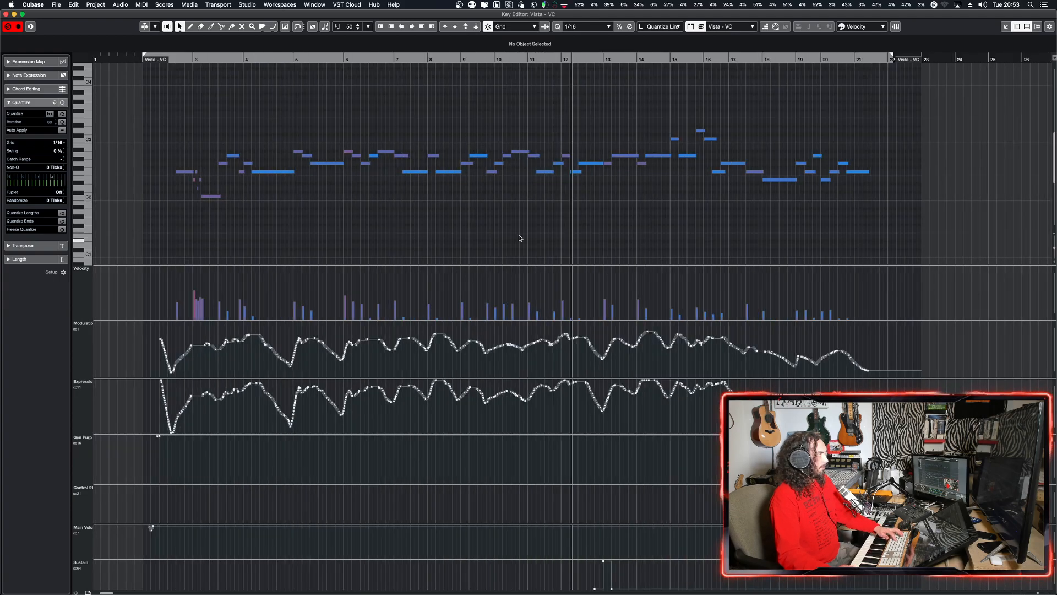
key("h")
key("h")
key("h")
left_click(659, 163)
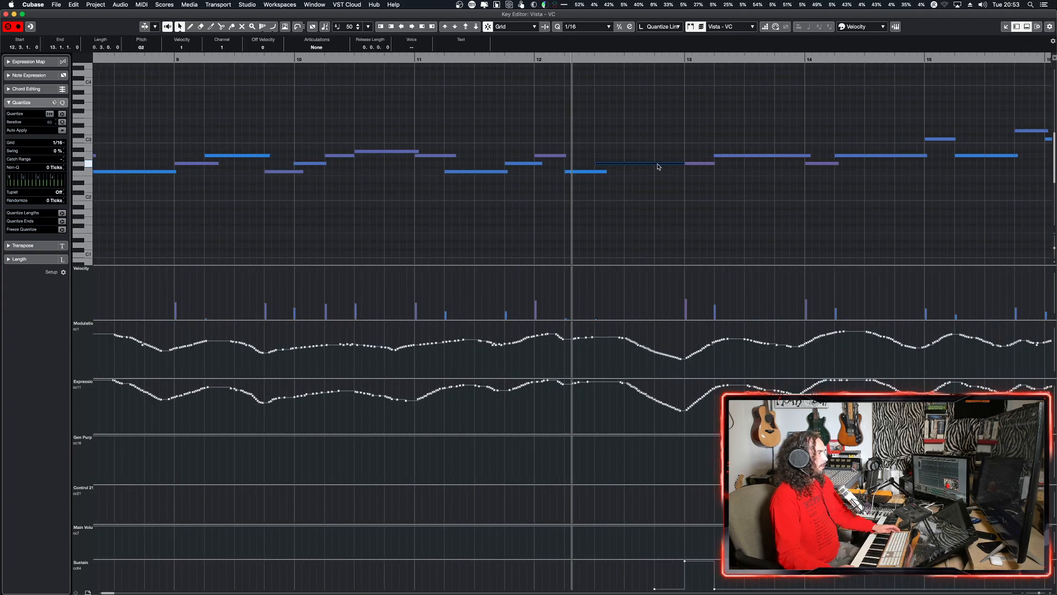
left_click(702, 165)
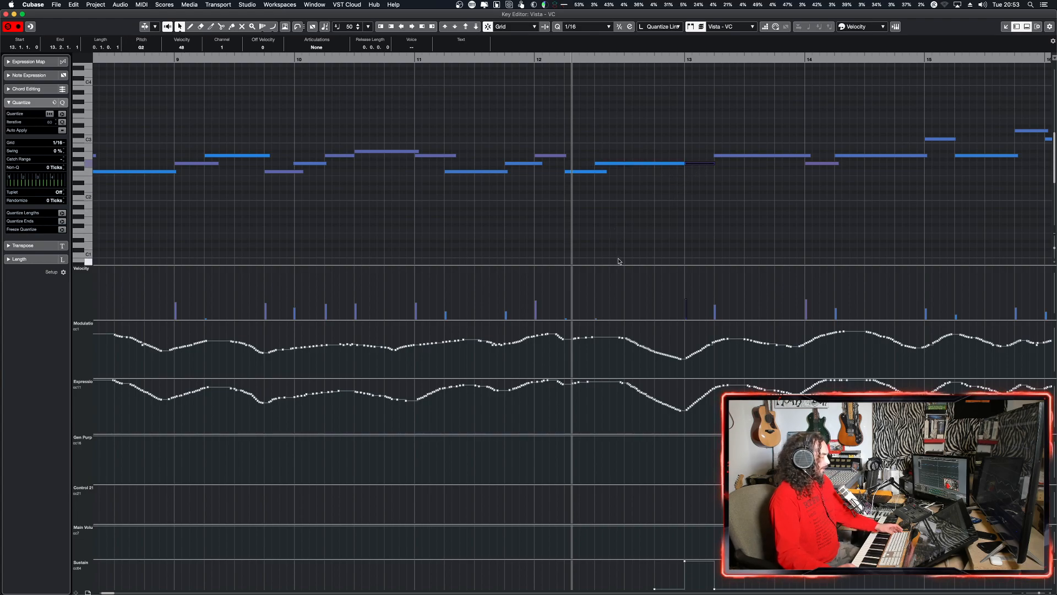
Step: Play the cello part from the start of bar 11 through the repeated G2 notes at bar 13
key("super+Tab")
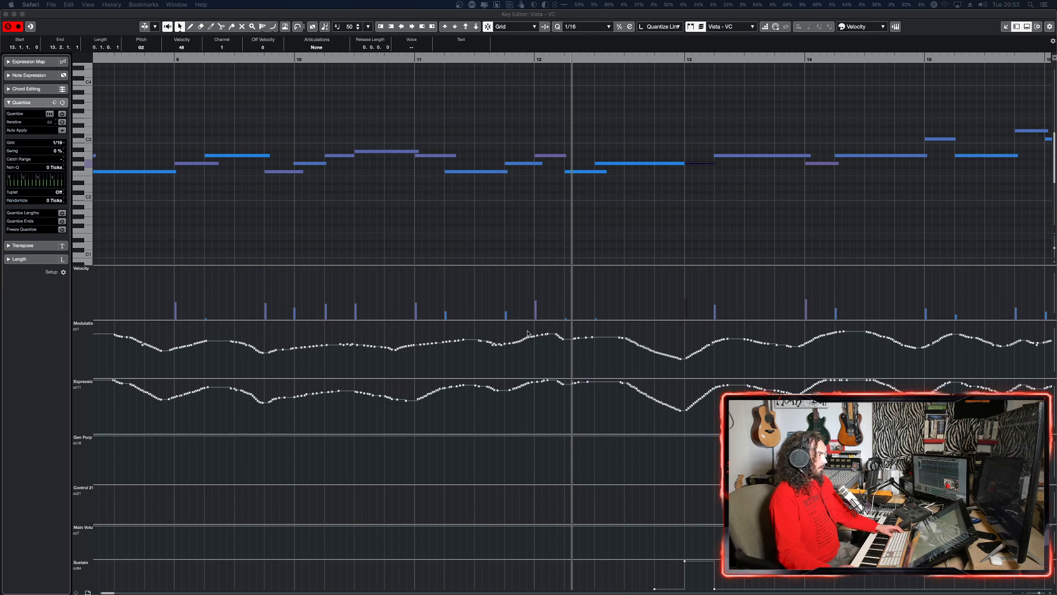
left_click(512, 229)
left_click(422, 230)
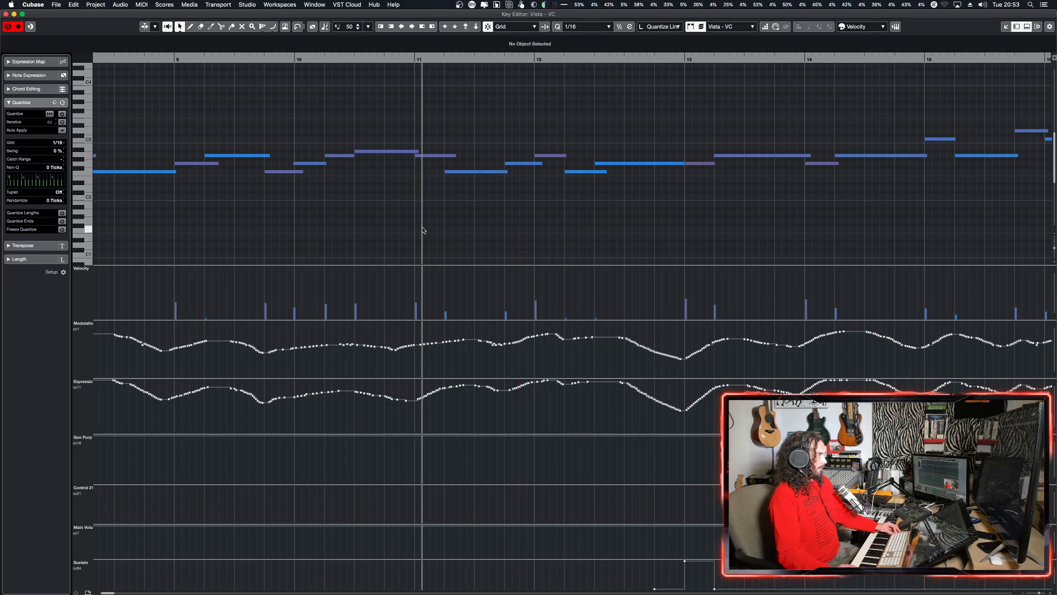
key("space")
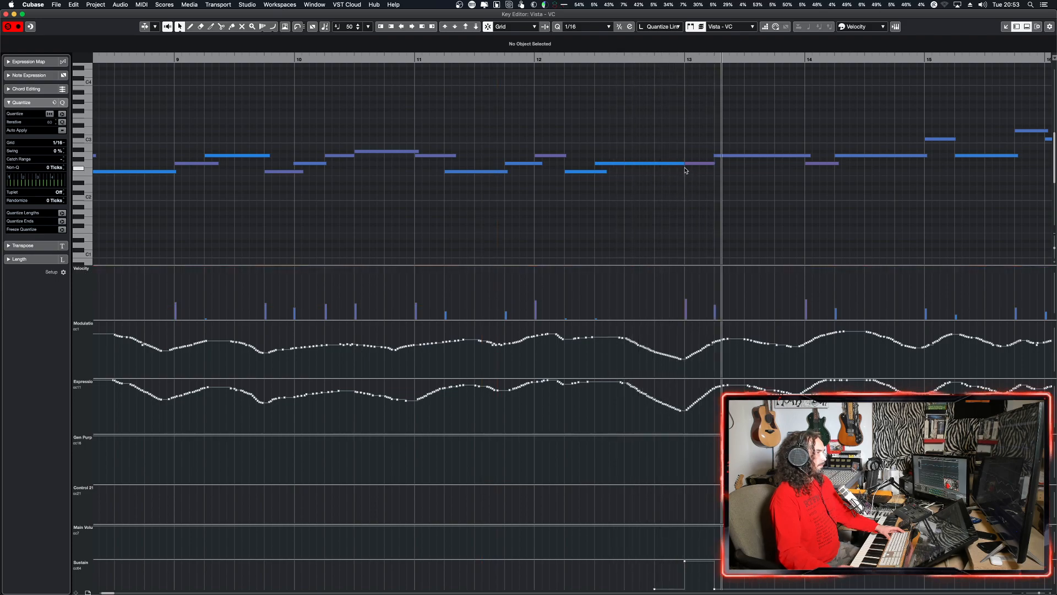
key("space")
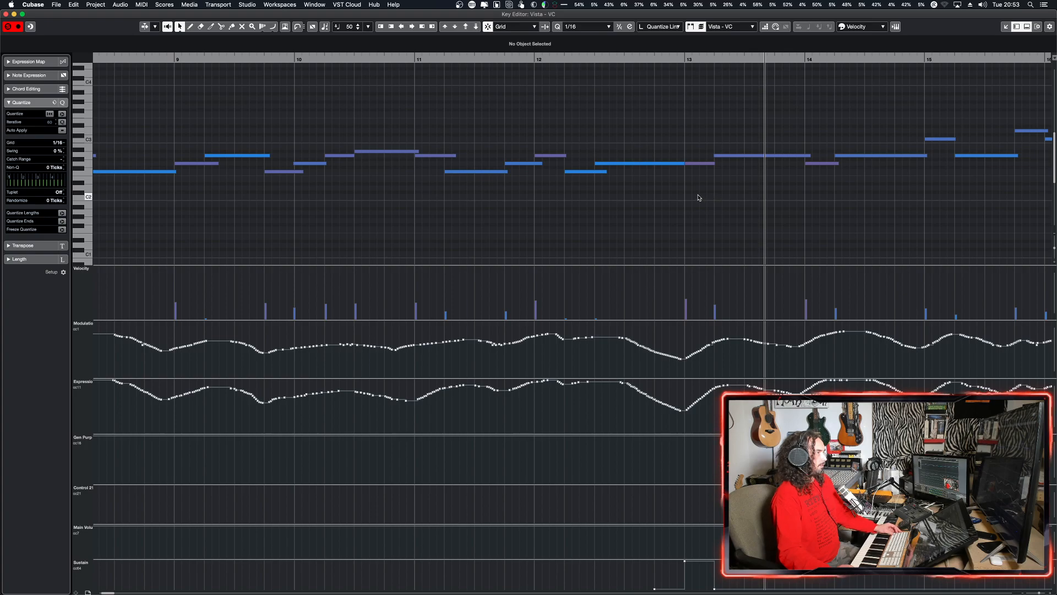
Step: Replay the cello passage from just after bar 12 to hear the repeated-note transition in context
left_click(561, 194, "alt+shift")
key("space")
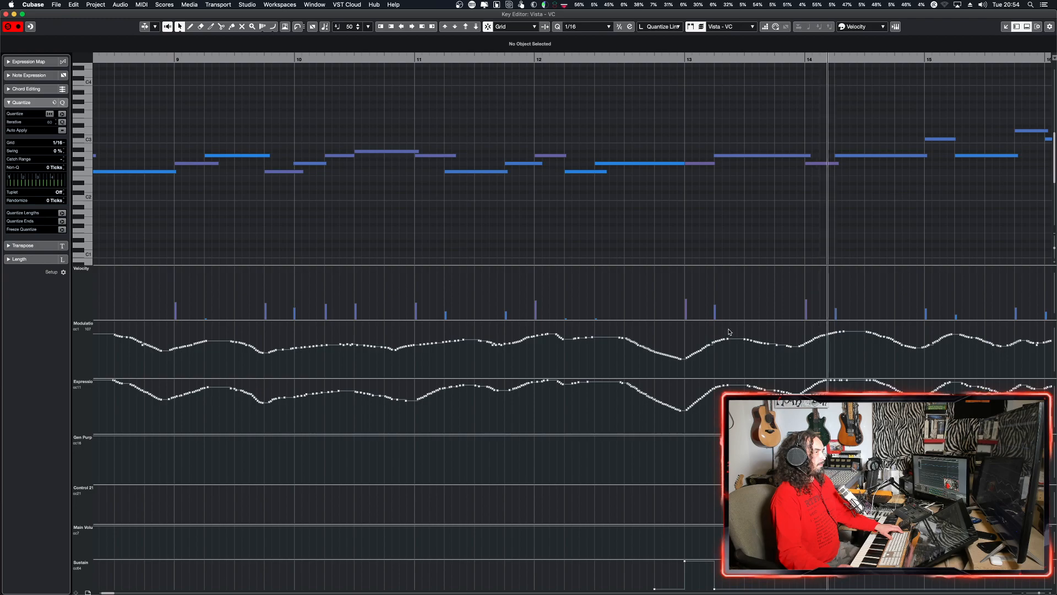
key("space")
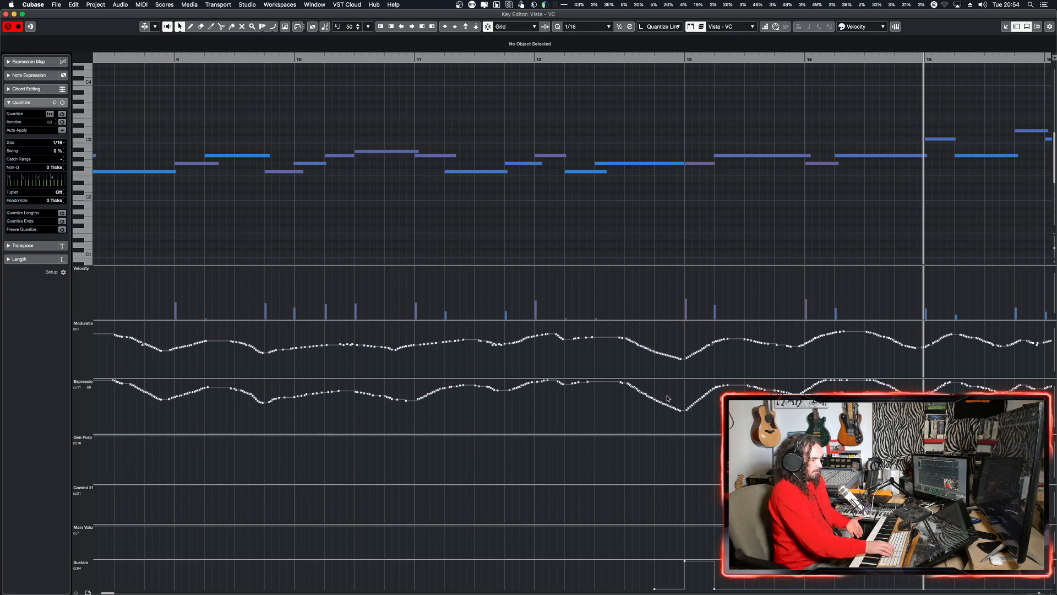
Step: Examine the notes and controller curves of the Vista - VC part around bars 12 to 19 in the Key Editor and close it
key("Return")
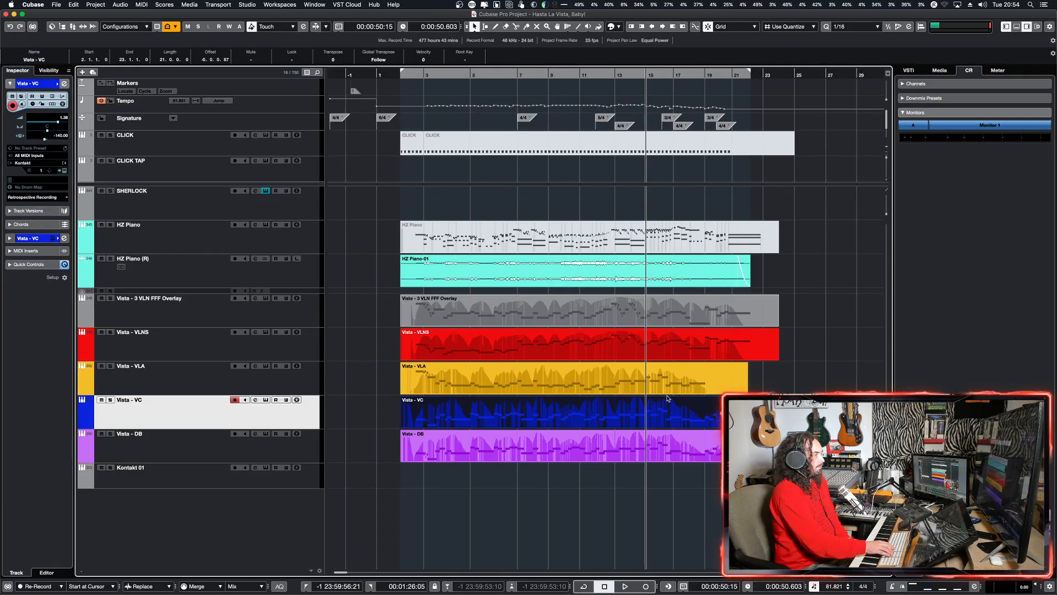
key("Return")
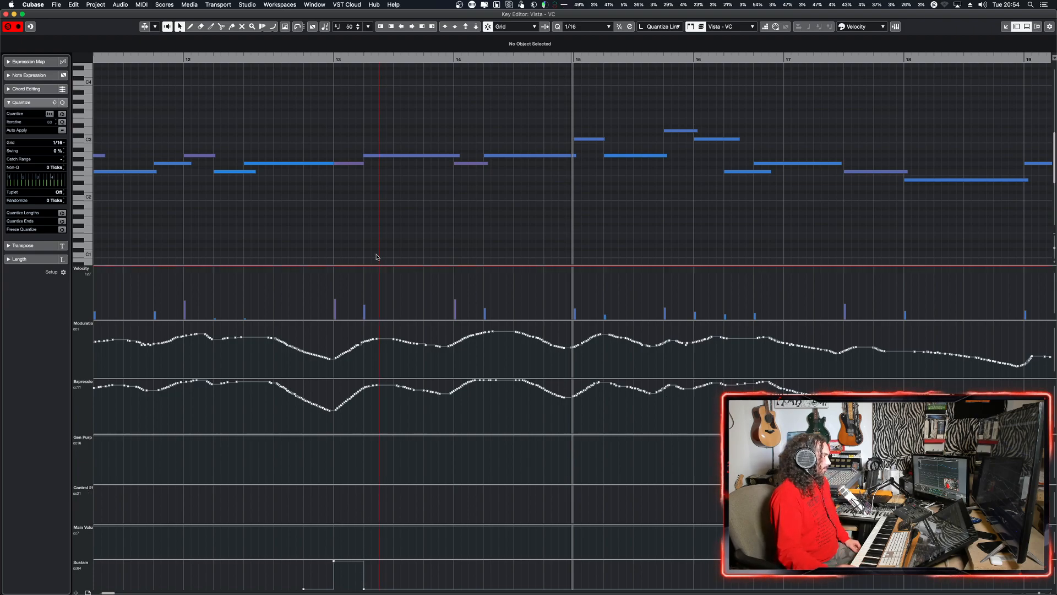
key("super+w")
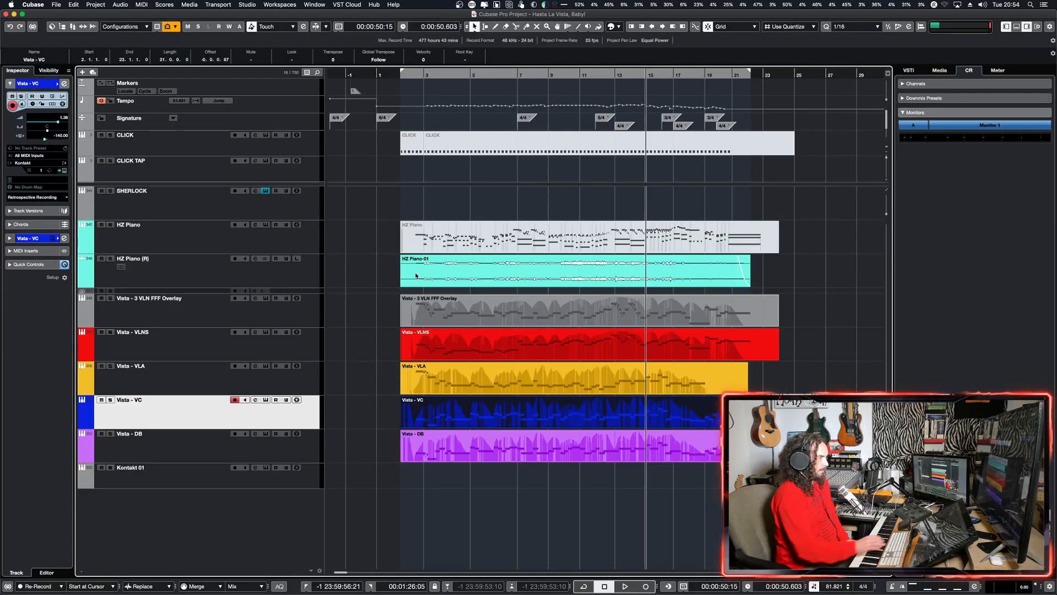
left_click(516, 454)
left_click(524, 419)
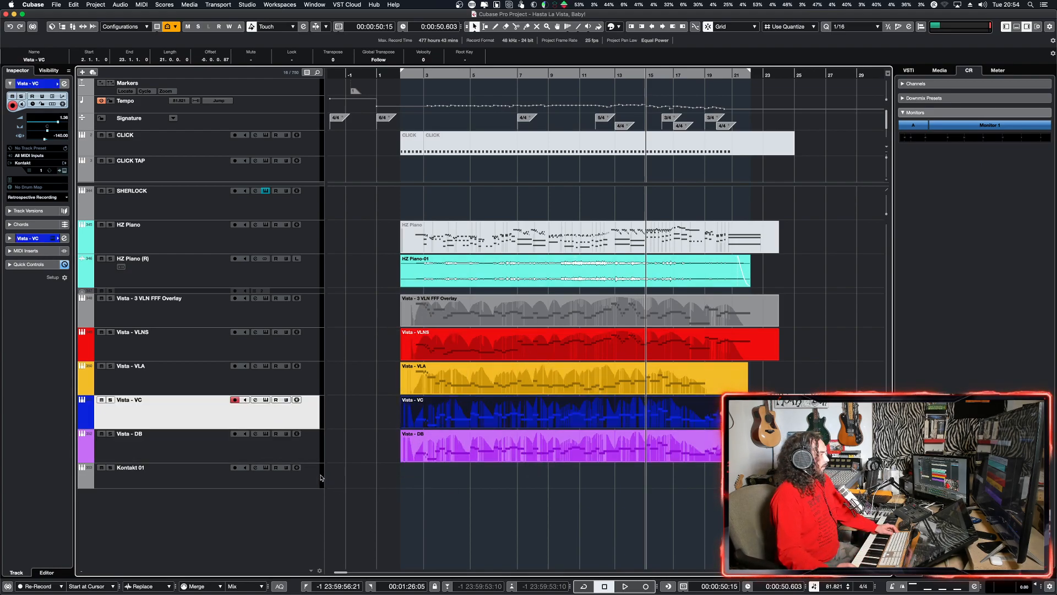
Step: Open the Kontakt 01 track's instrument, browse the Quick-Load library to Vista's Bonus patches and close the window
left_click(309, 478)
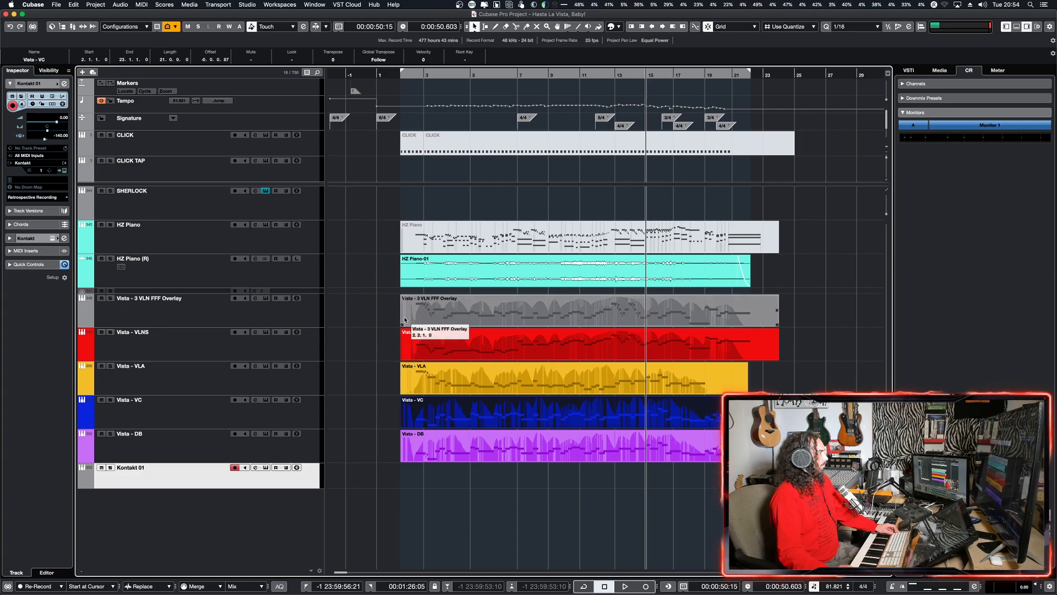
left_click(264, 467)
left_click(265, 467)
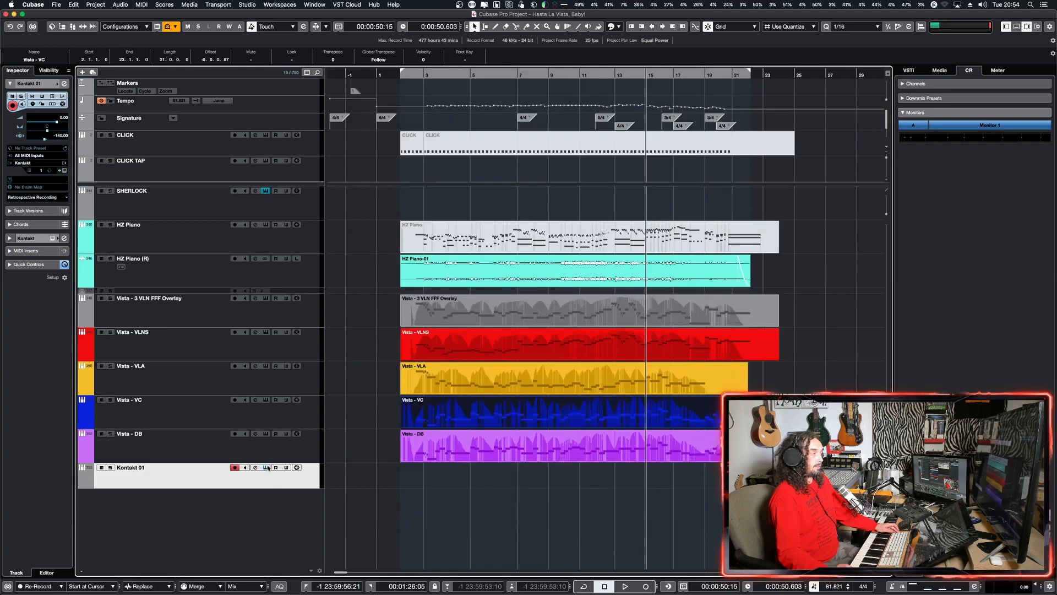
left_click(266, 468)
left_click(675, 358)
left_click(727, 344)
left_click(821, 343)
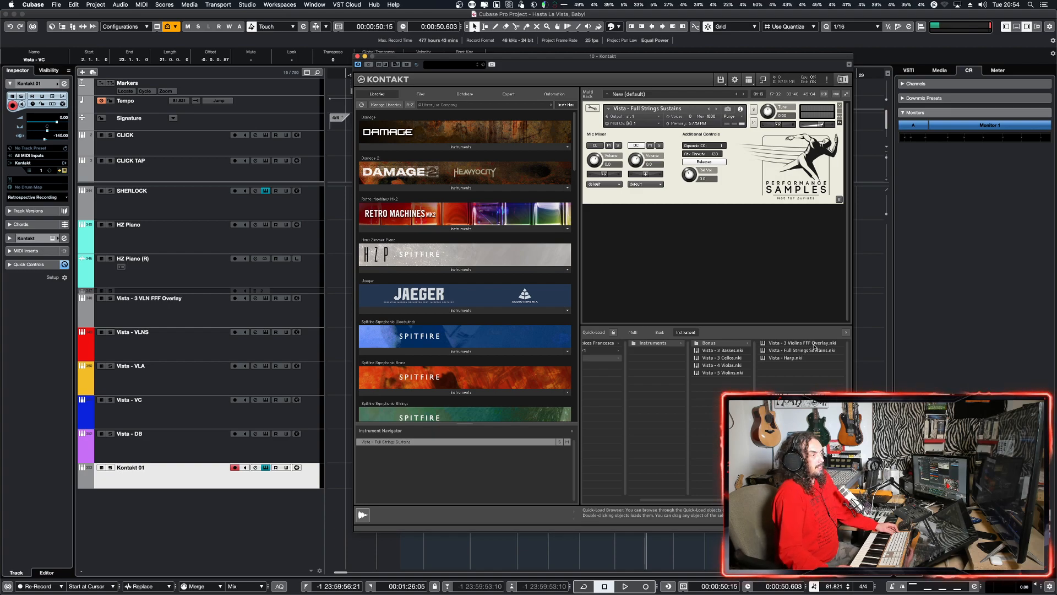
left_click(357, 57)
Step: Solo the Vista - 3 VLN FFF Overlay track and play its opening from bar 2
left_click(264, 322)
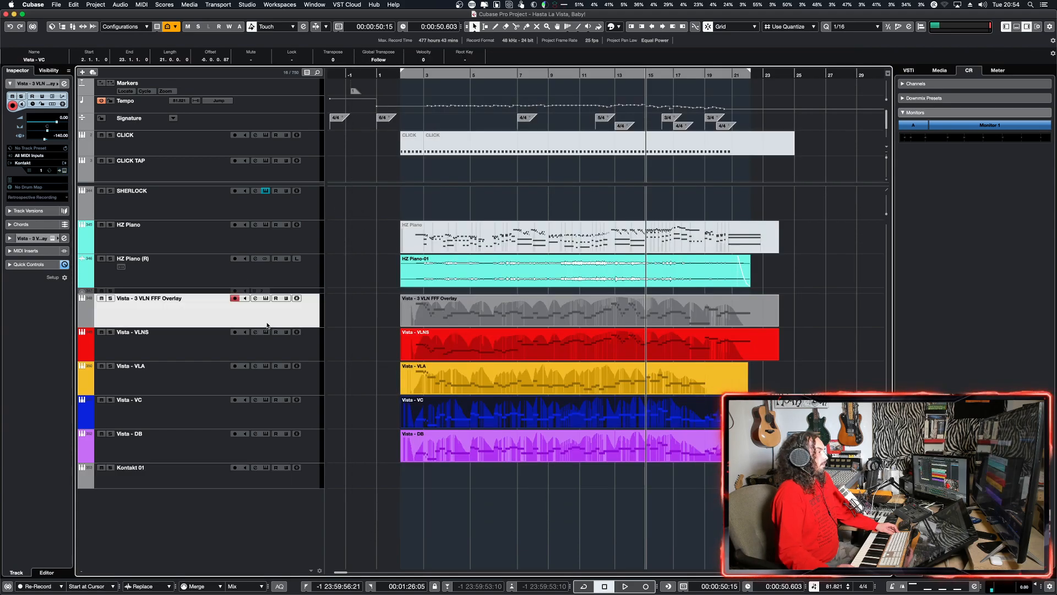
left_click(308, 349)
left_click(533, 317, "alt+shift")
left_click(111, 298)
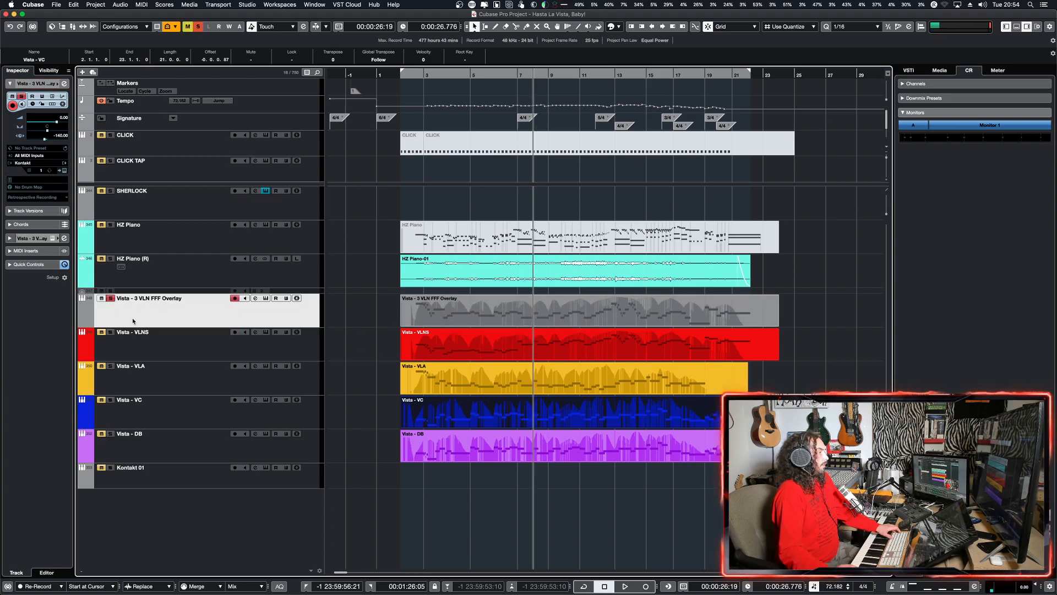
left_click(419, 325, "alt+shift")
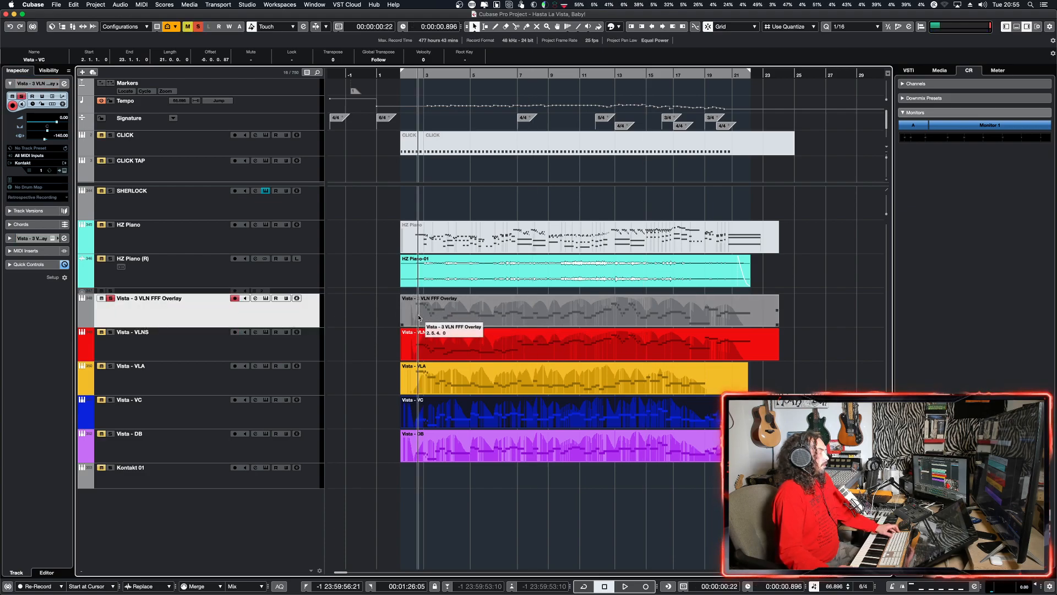
key("space")
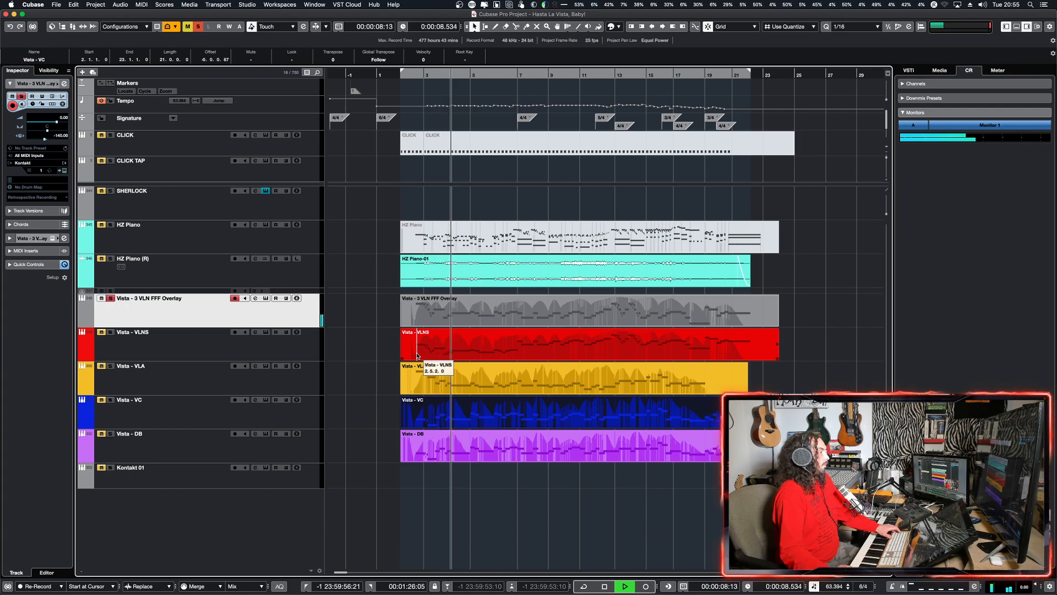
key("space")
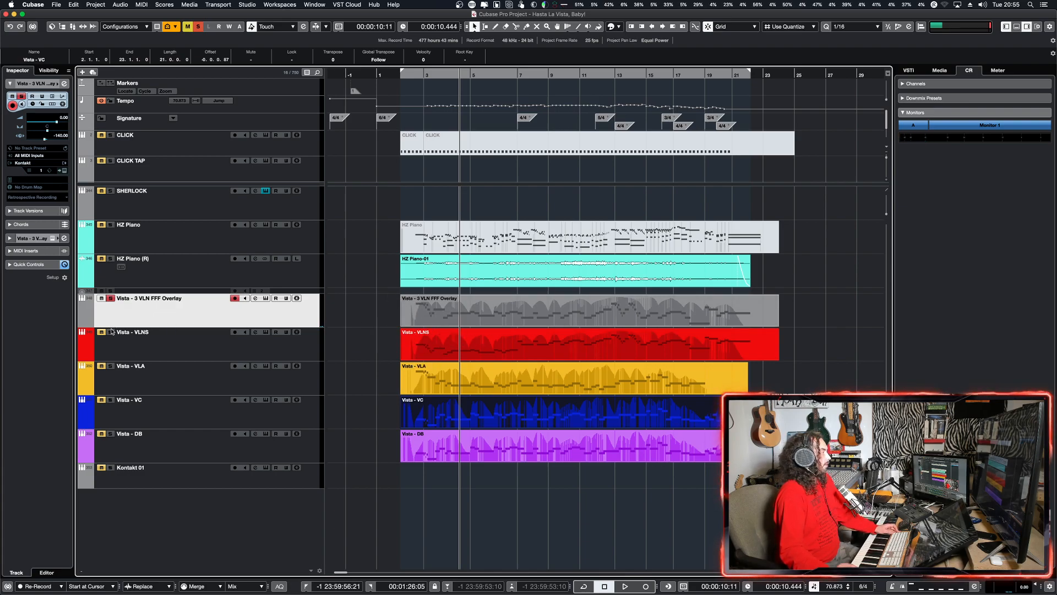
Step: Add the Vista - VLNS track to the solo and play both violin tracks together from the start
left_click(131, 339)
key("Home")
key("space")
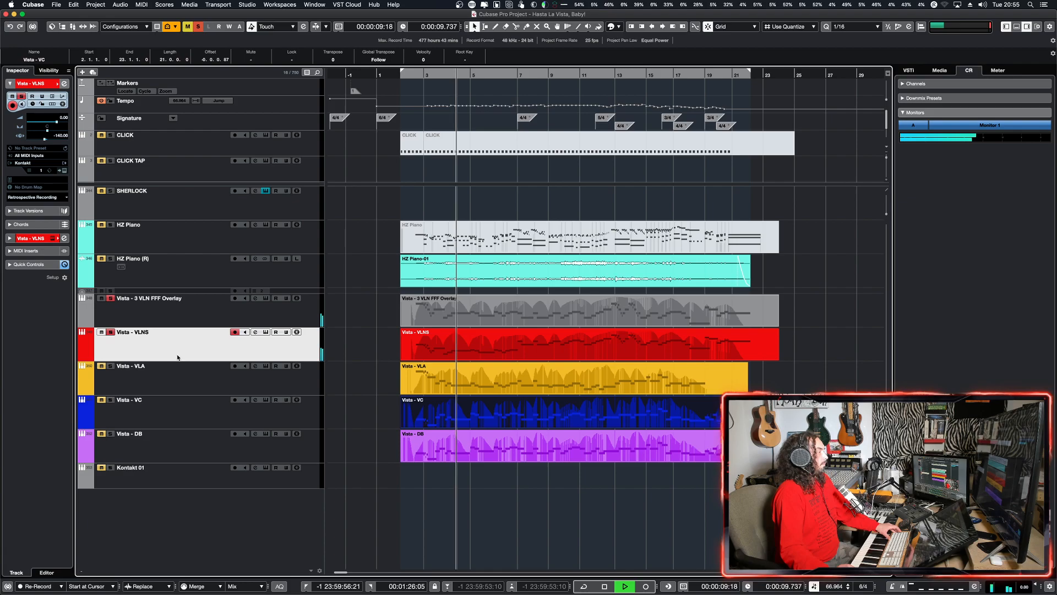
key("space")
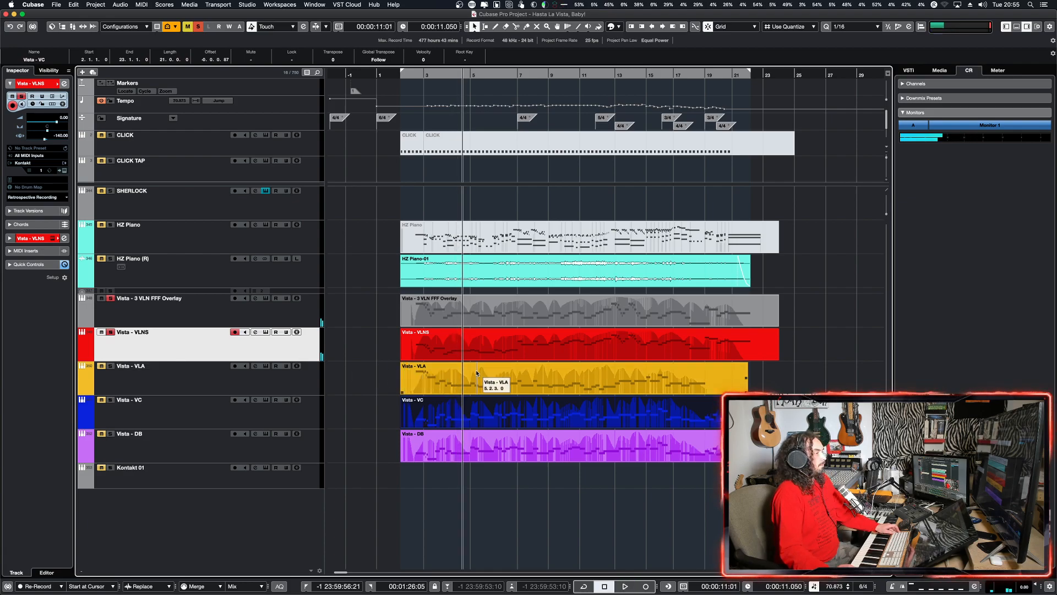
left_click(293, 313)
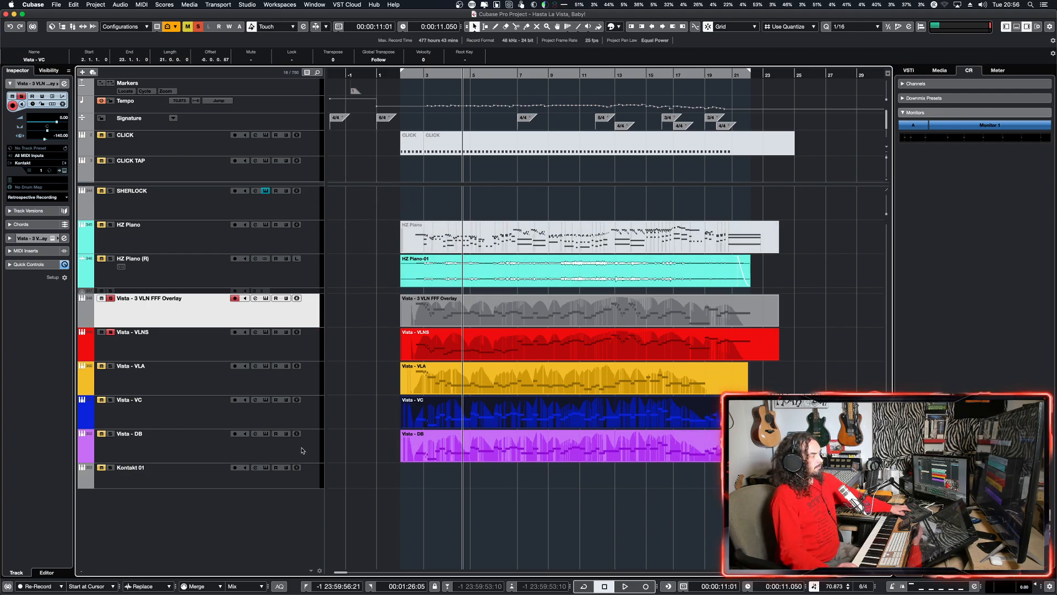
Step: Select the Kontakt 01 track and clear all solo and mute states in the project
left_click(303, 477)
left_click(198, 27)
left_click(188, 26)
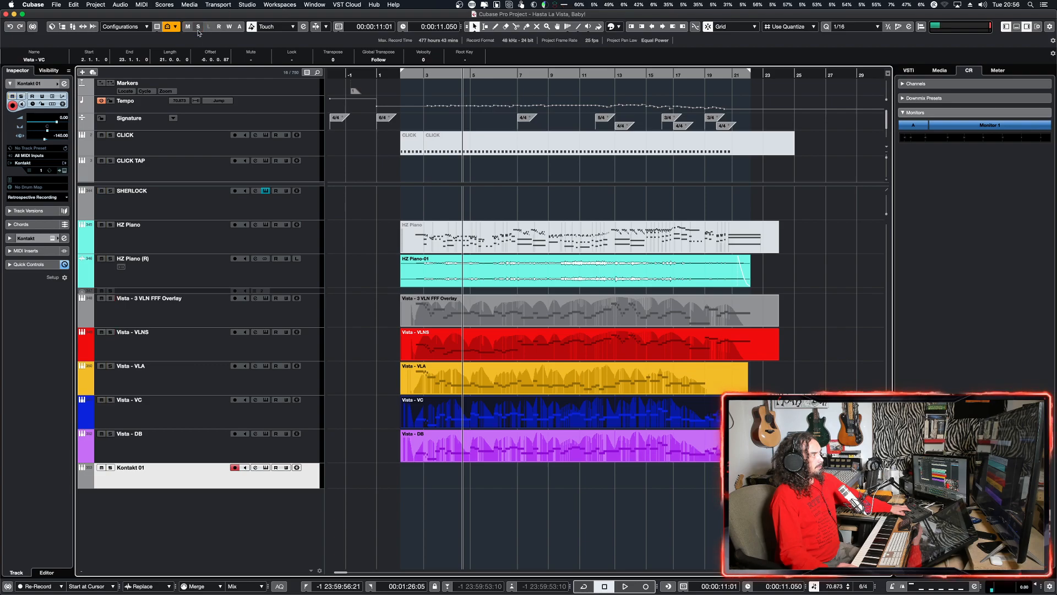
Step: Load Vista - Harp.nki from Vista's Bonus folder into the Kontakt 01 instrument, replacing Vista - Full Strings Sustains
left_click(269, 468)
left_click(654, 358)
left_click(739, 344)
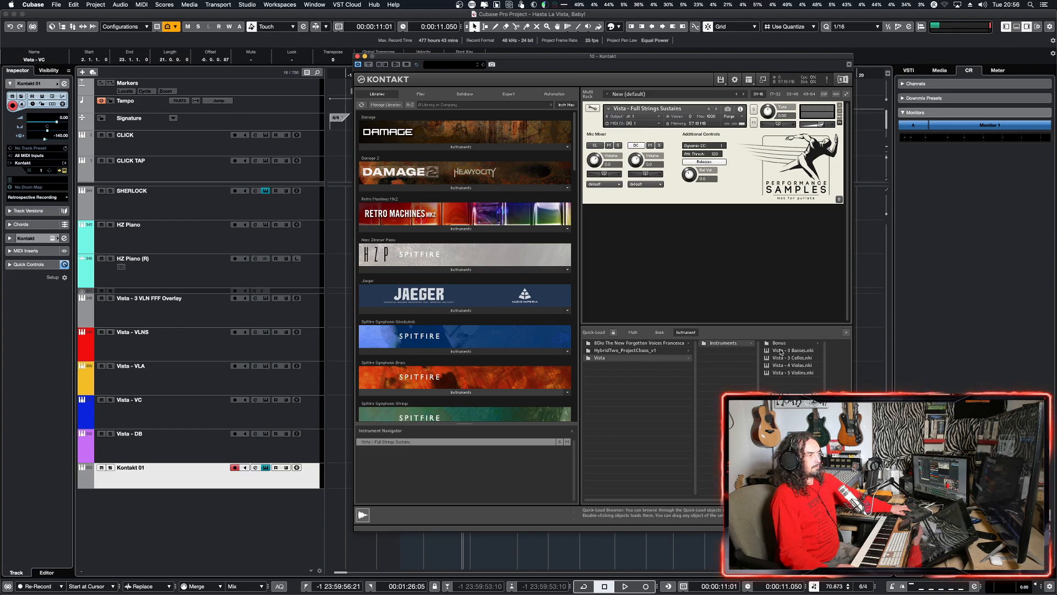
left_click(793, 343)
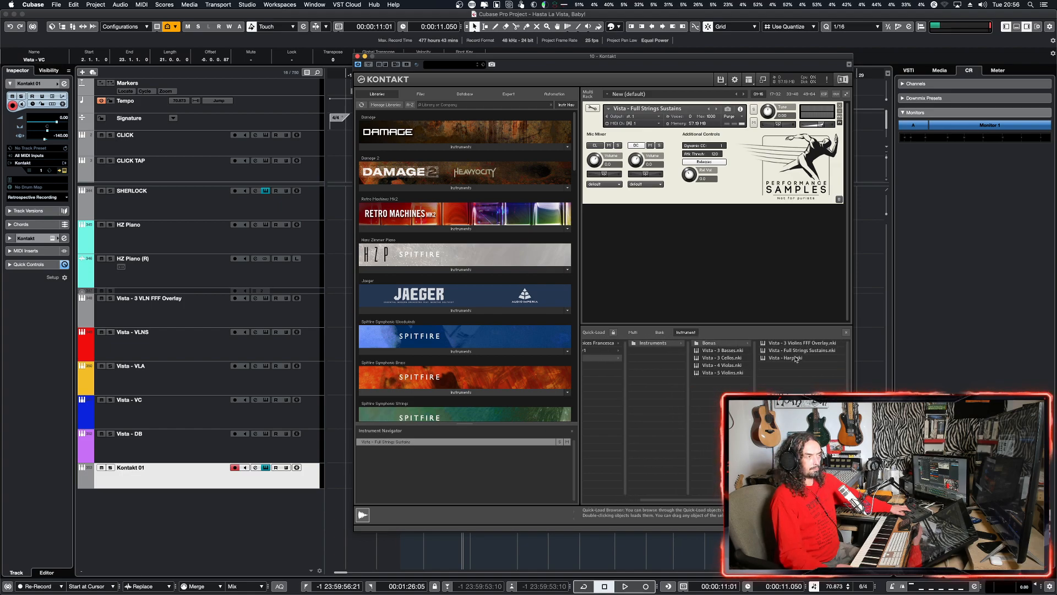
double_click(794, 357)
left_click(591, 192)
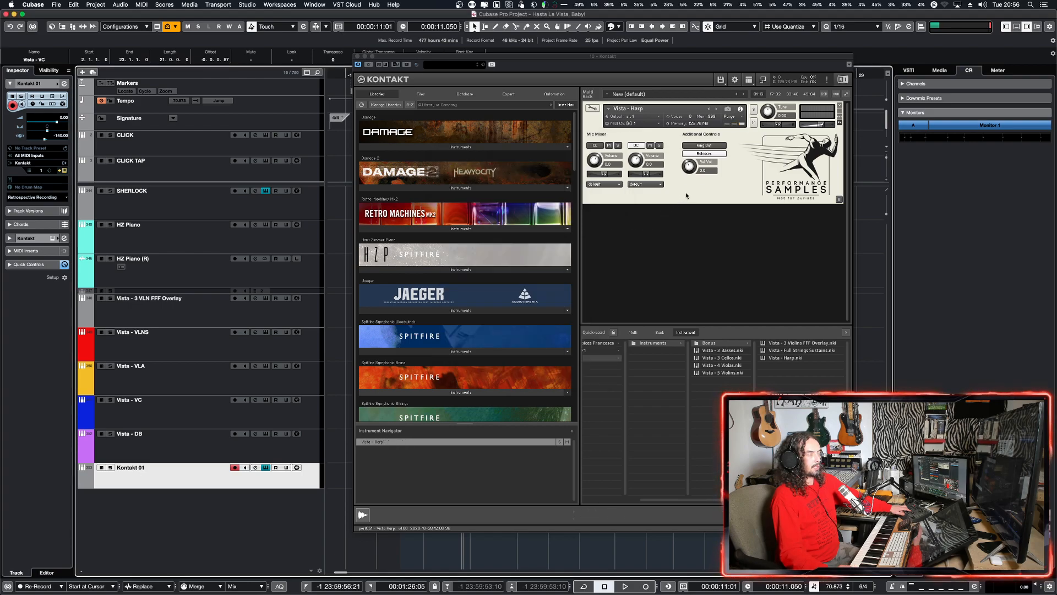
Step: Audition Vista - Harp with Ring Out switched on and close the Kontakt window
left_click(701, 144)
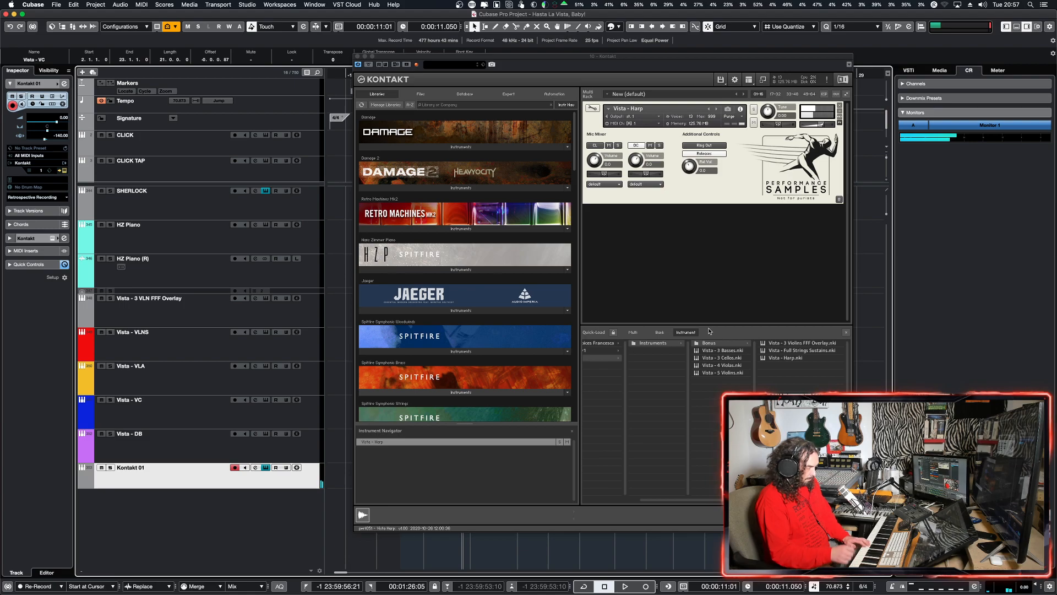
left_click(782, 179)
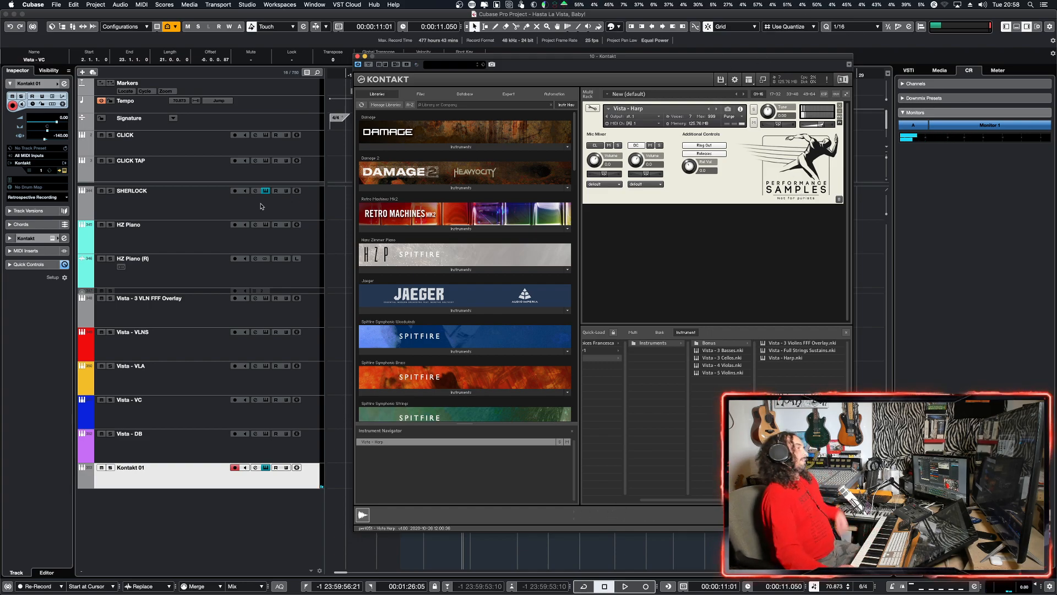
left_click(357, 56)
Step: Unmute the HZ Piano MIDI part and trim its start to 2.3.3.0
left_click(481, 242)
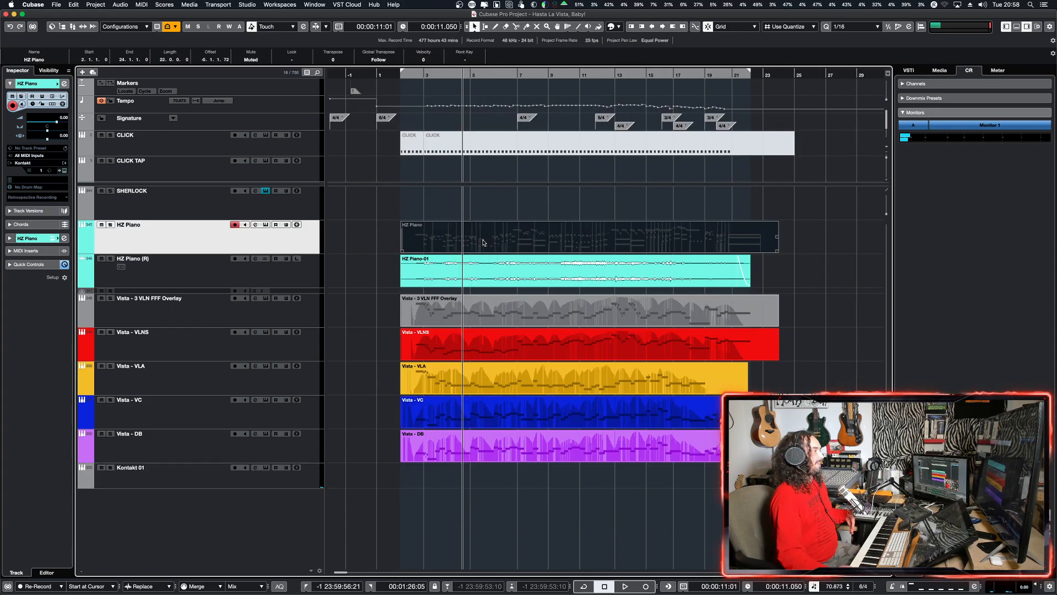
key("shift+u")
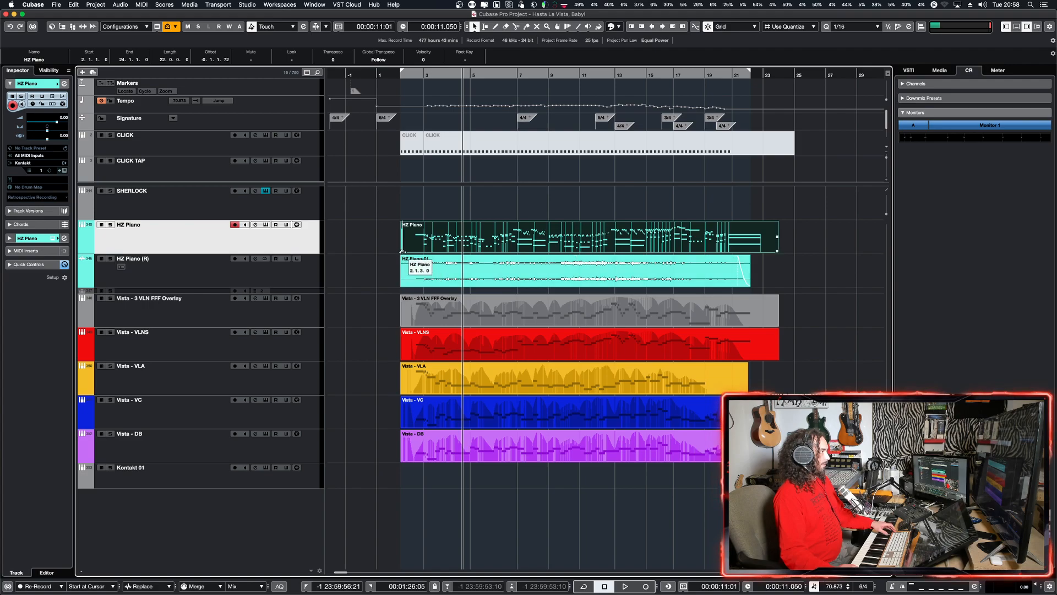
mouse_move(402, 251)
left_mouse_down()
mouse_move(432, 253)
mouse_move(417, 248)
left_mouse_up()
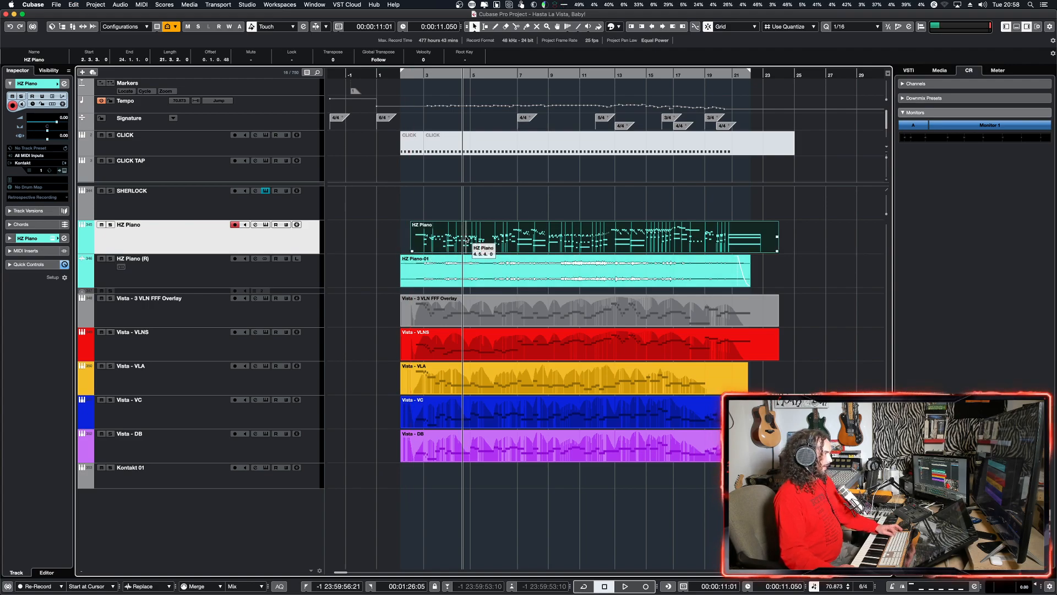
Step: Paste a copy of the HZ Piano part onto the Kontakt 01 track, starting at 1.6.2.0, and mute the original part
left_click(438, 476)
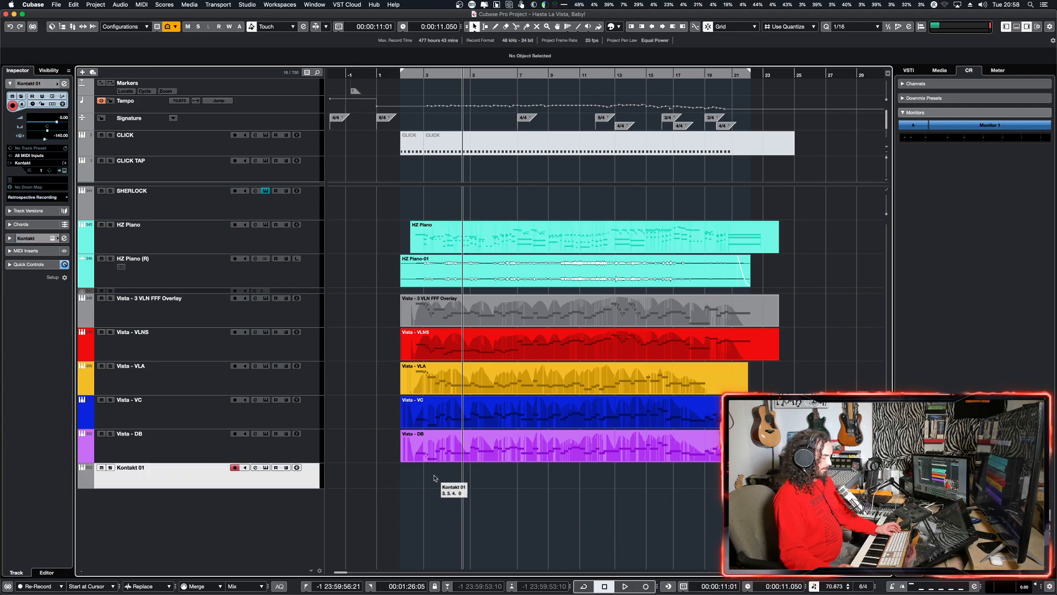
key("super+v")
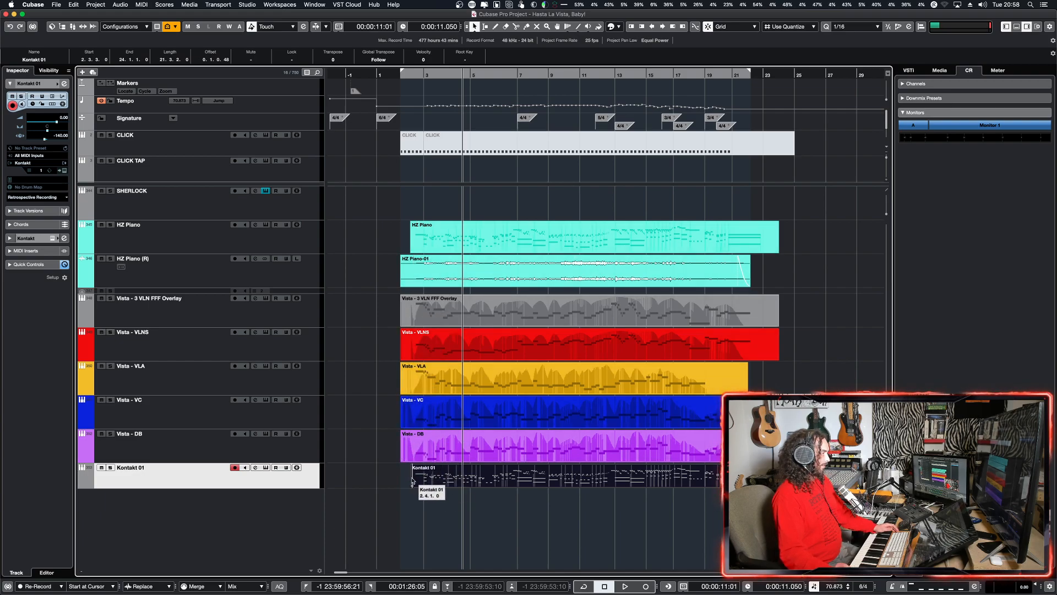
left_click_drag(412, 485, 400, 487)
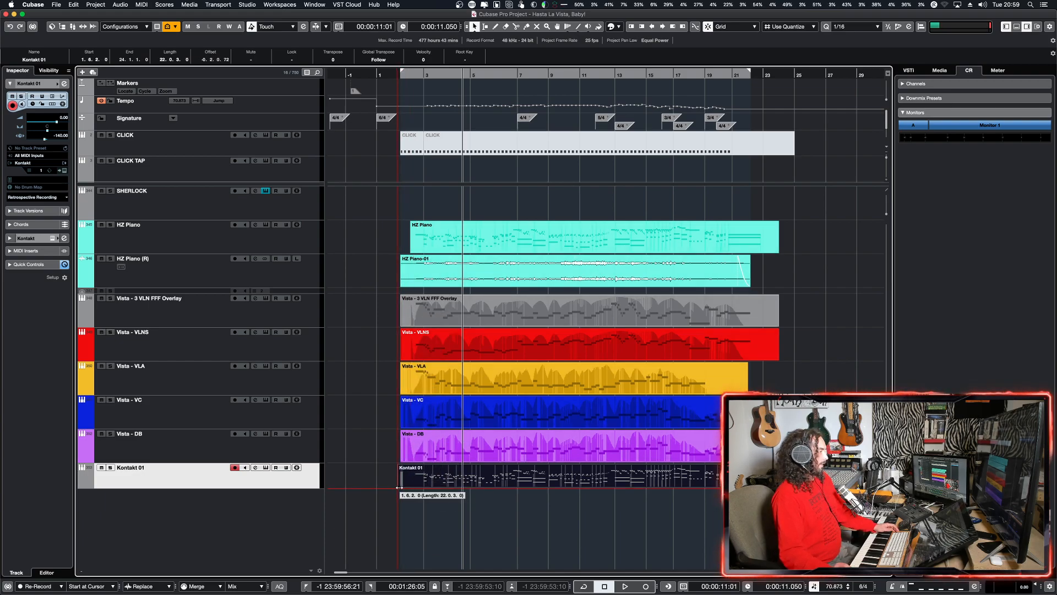
left_click(441, 236)
key("shift+m")
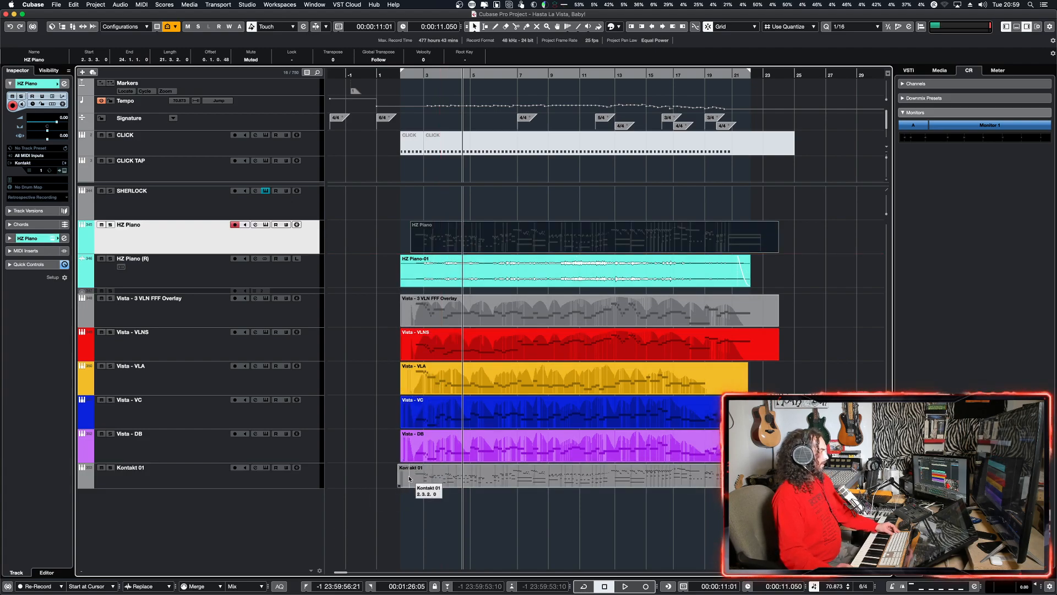
Step: Solo the Kontakt 01 track and play the copied part on the harp patch from bar 2
left_click(408, 492)
left_click(279, 479)
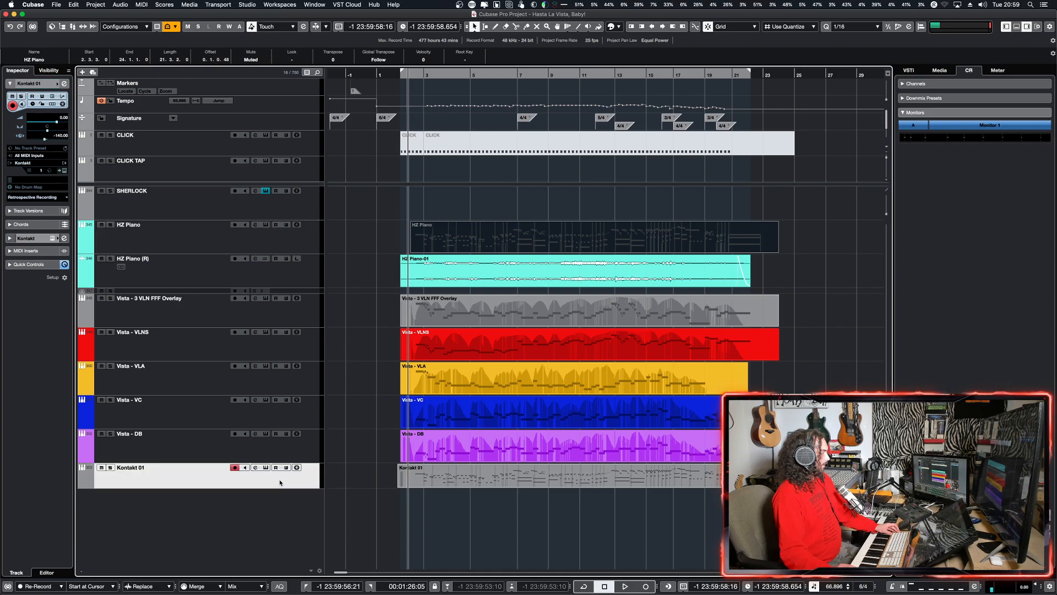
left_click(267, 467)
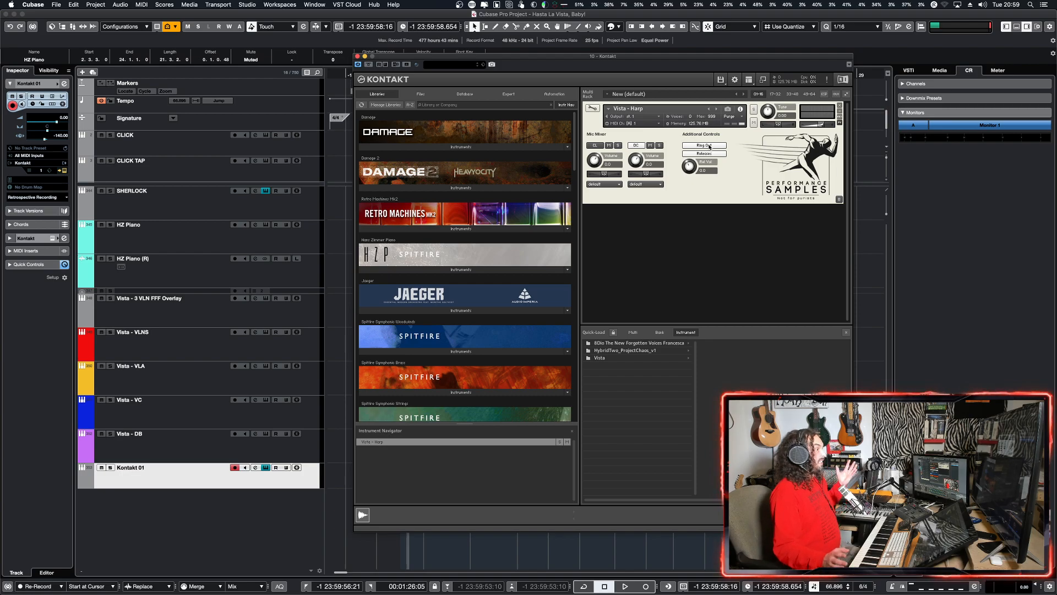
left_click(358, 57)
key("s")
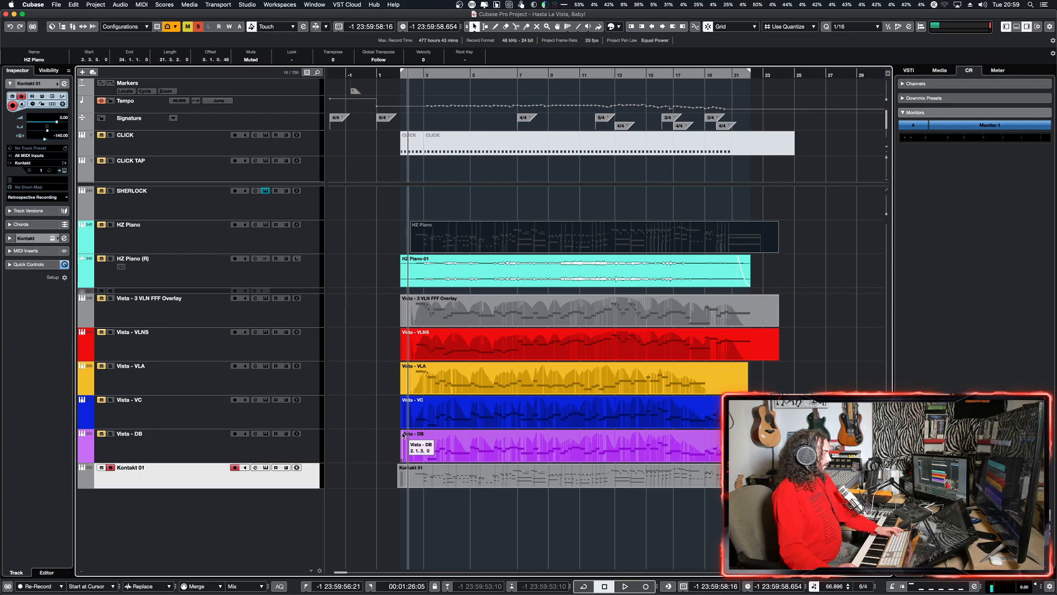
key("space")
key("h")
key("h")
key("h")
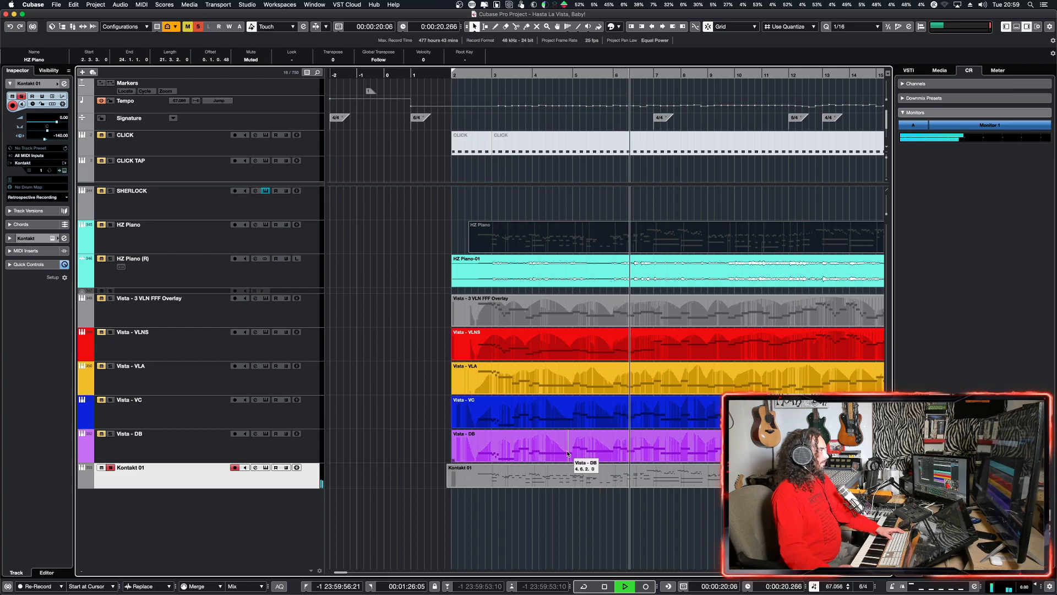
Step: View the Kontakt 01 part in the Key Editor and switch off Ring Out on Vista - Harp during playback
double_click(604, 475)
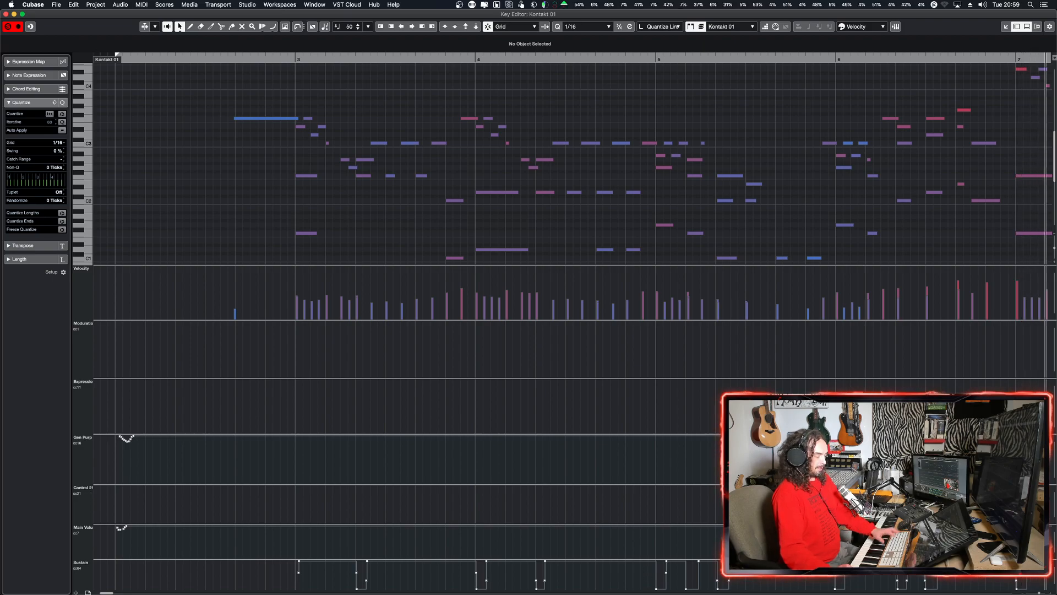
key("Escape")
key("e")
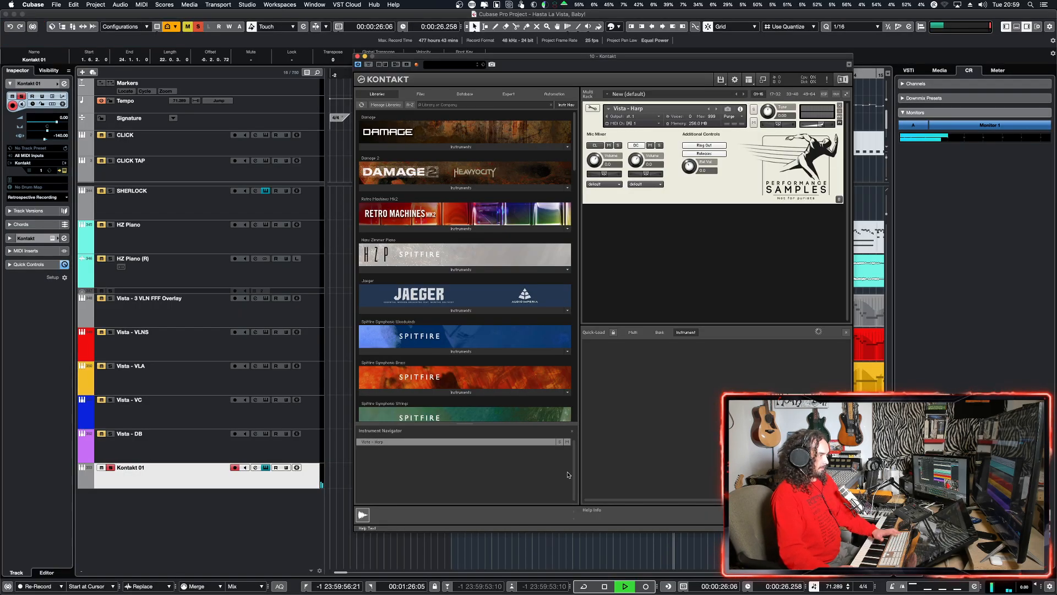
left_click(714, 146)
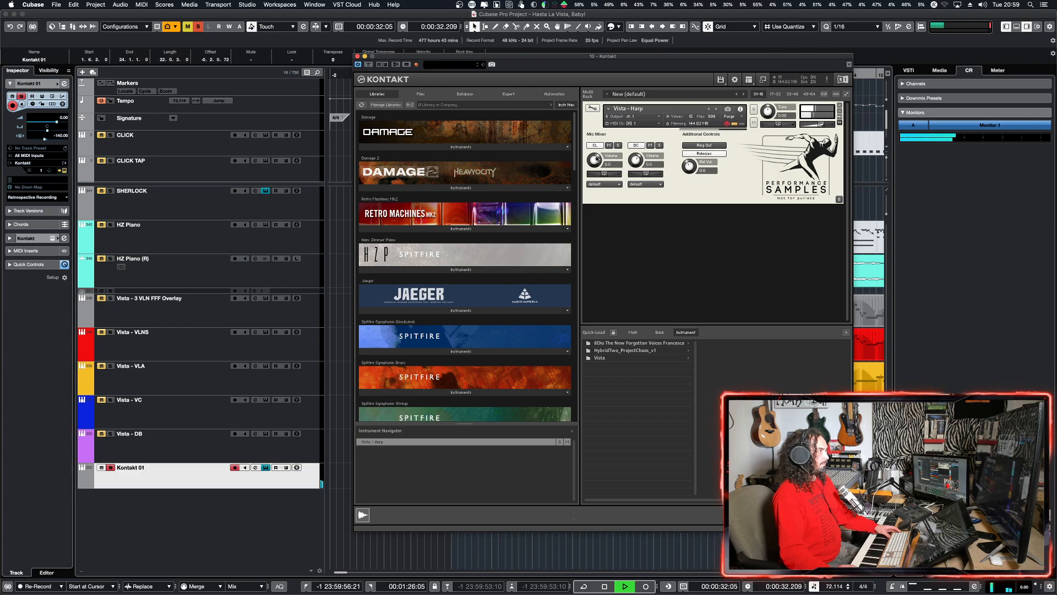
Step: Compare the Vista - Harp sound with its DC mic switched off and on again during playback, and stop
left_click(634, 146)
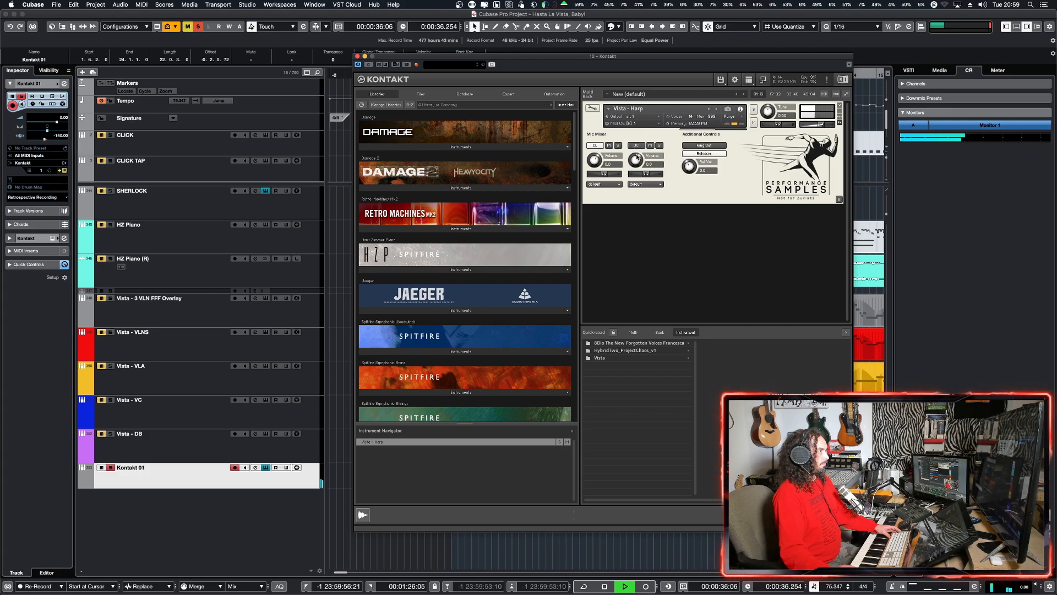
left_click(637, 147)
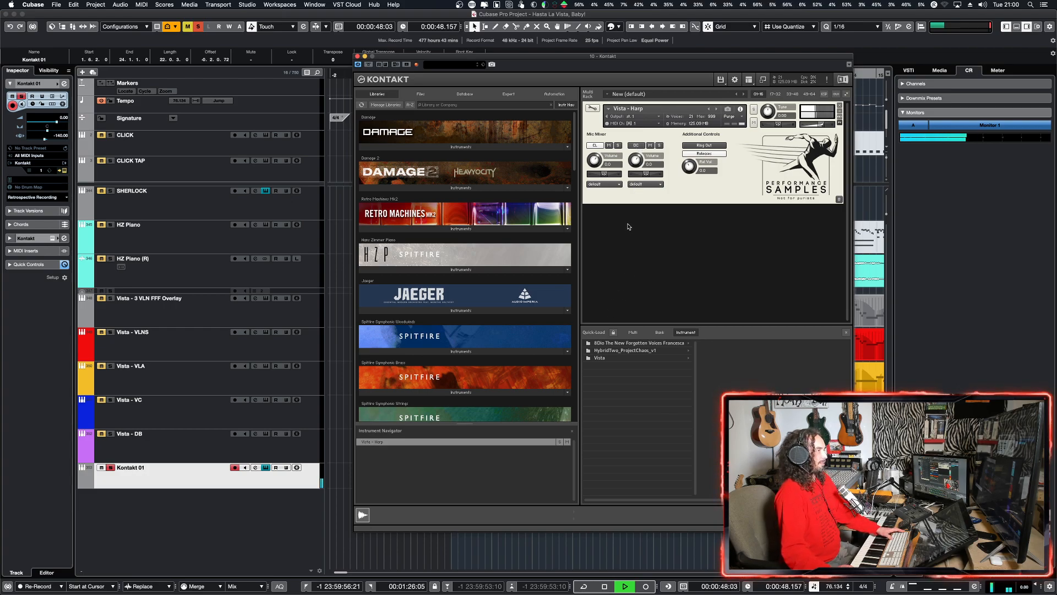
key("space")
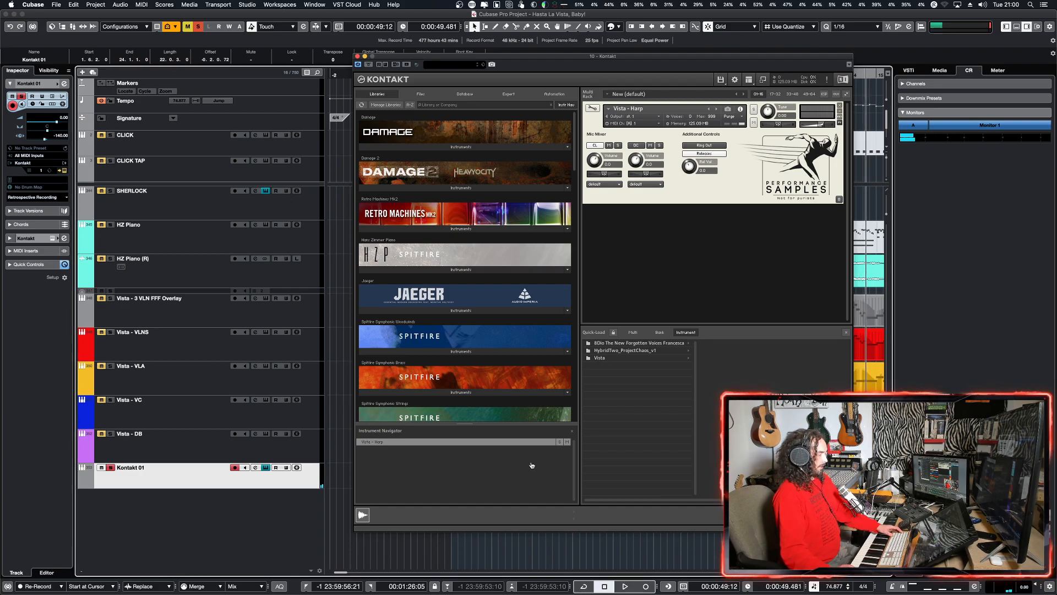
Step: Switch to Safari, read the Library Limitations section of the Vista product page, and minimize the browser
key("super+Tab")
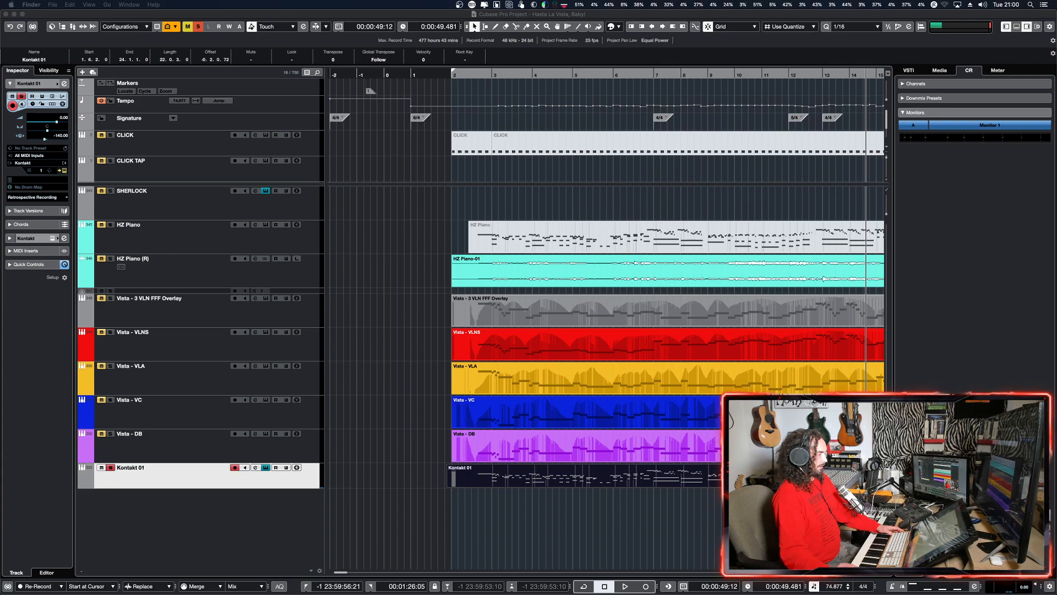
left_click_drag(410, 594, 442, 75)
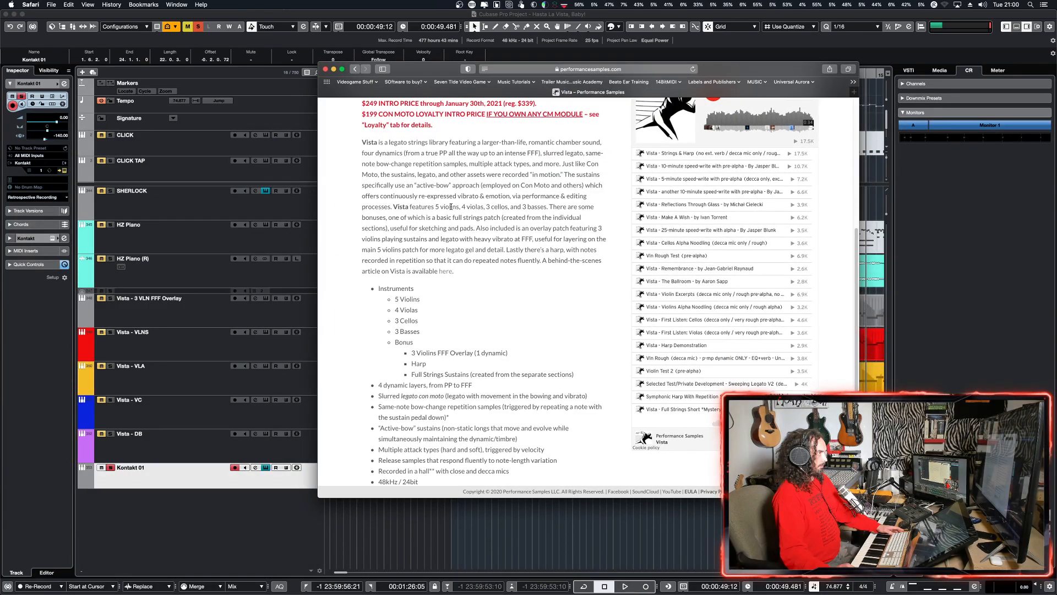
scroll(451, 207, "up", 5)
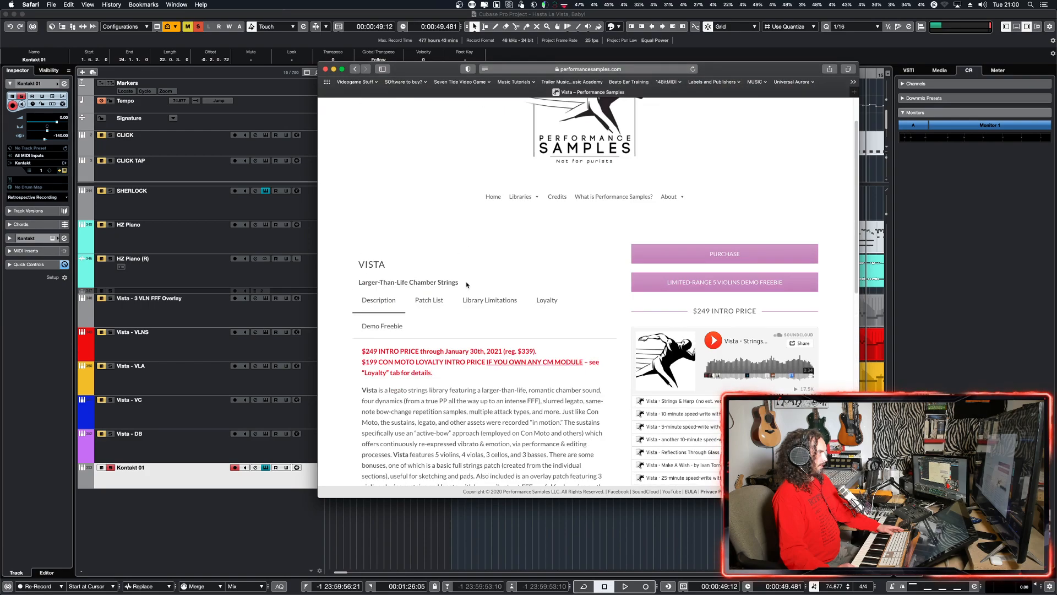
left_click(471, 300)
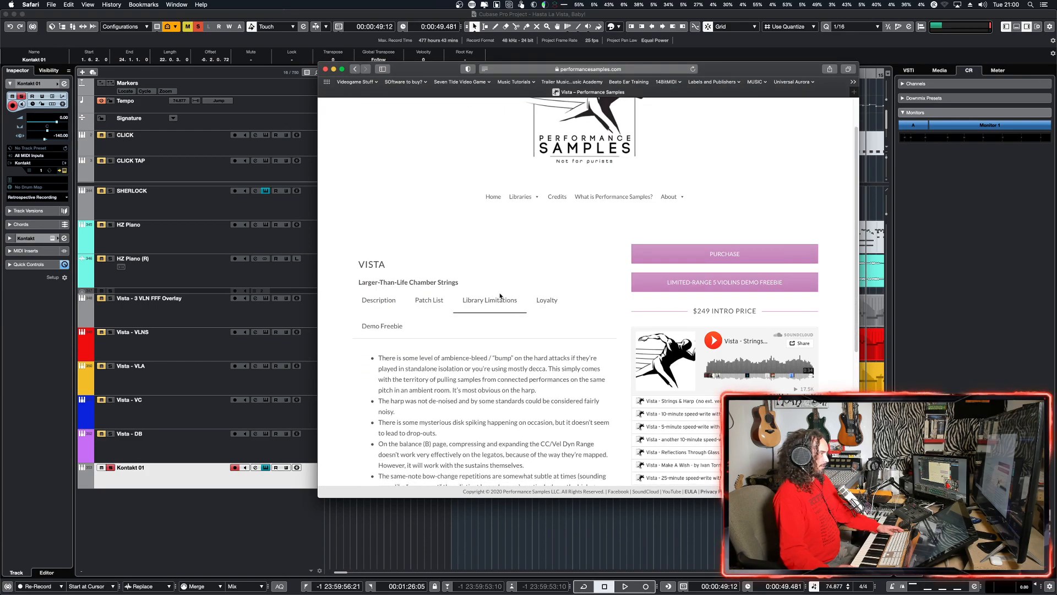
scroll(478, 284, "down", 2)
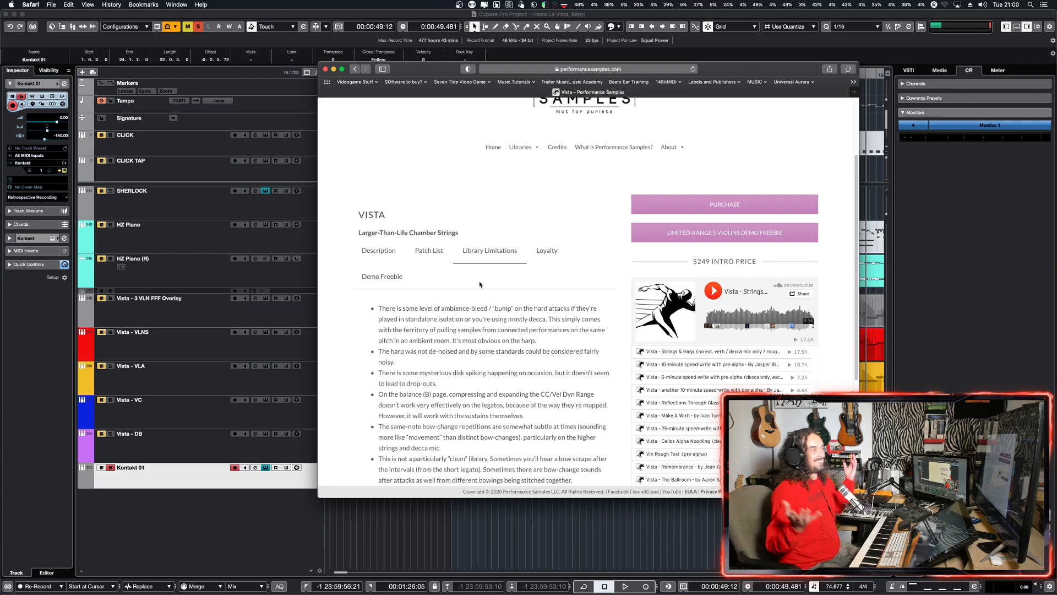
scroll(454, 313, "down", 2)
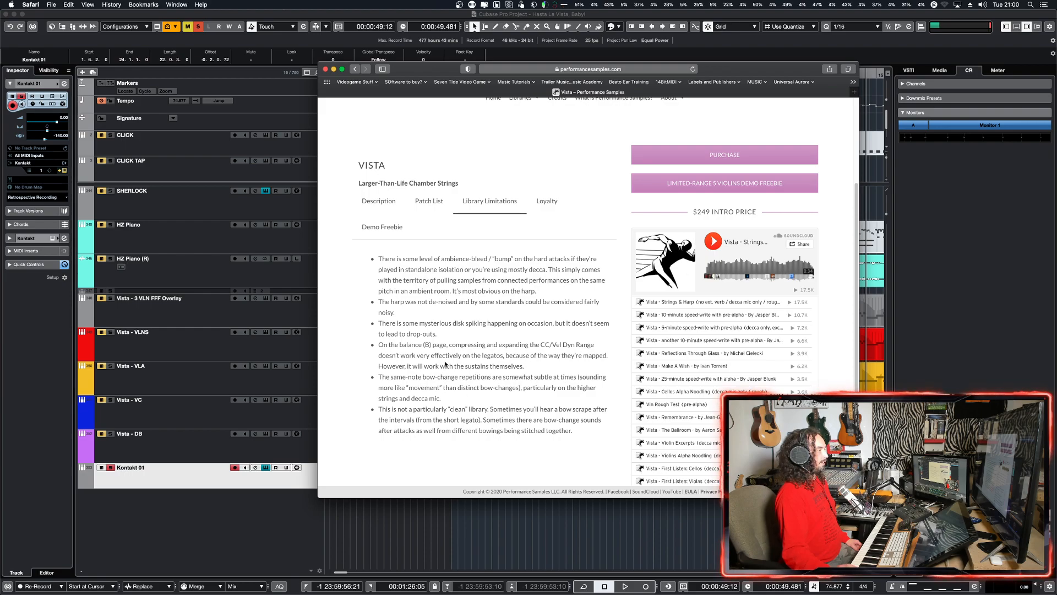
key("super+m")
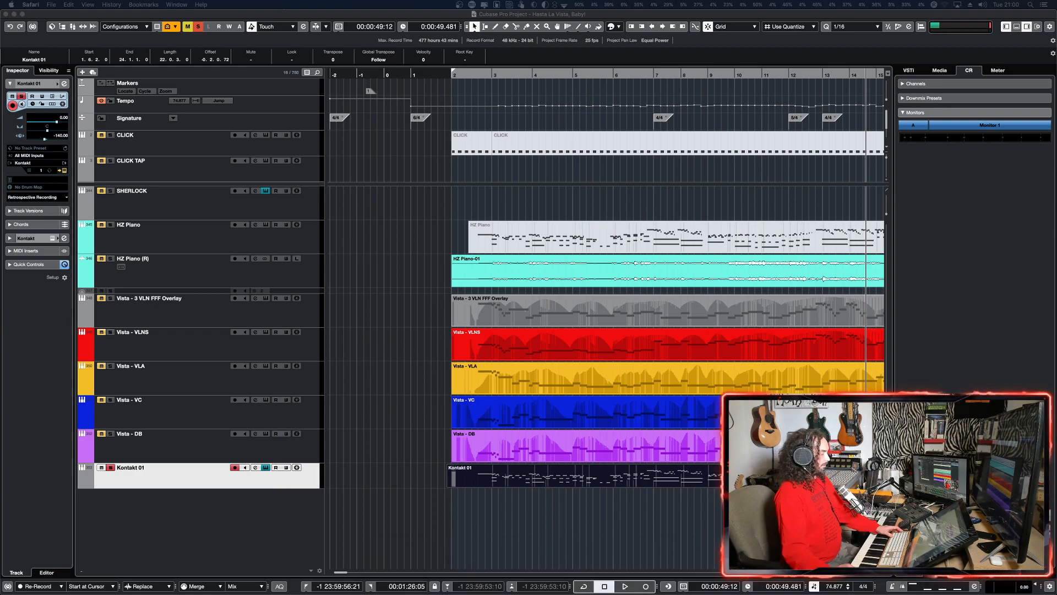
Step: Play the Kontakt 01 harp part from about bar 10, bring the Vista - Harp patch into view during playback, and stop
key("super+Tab")
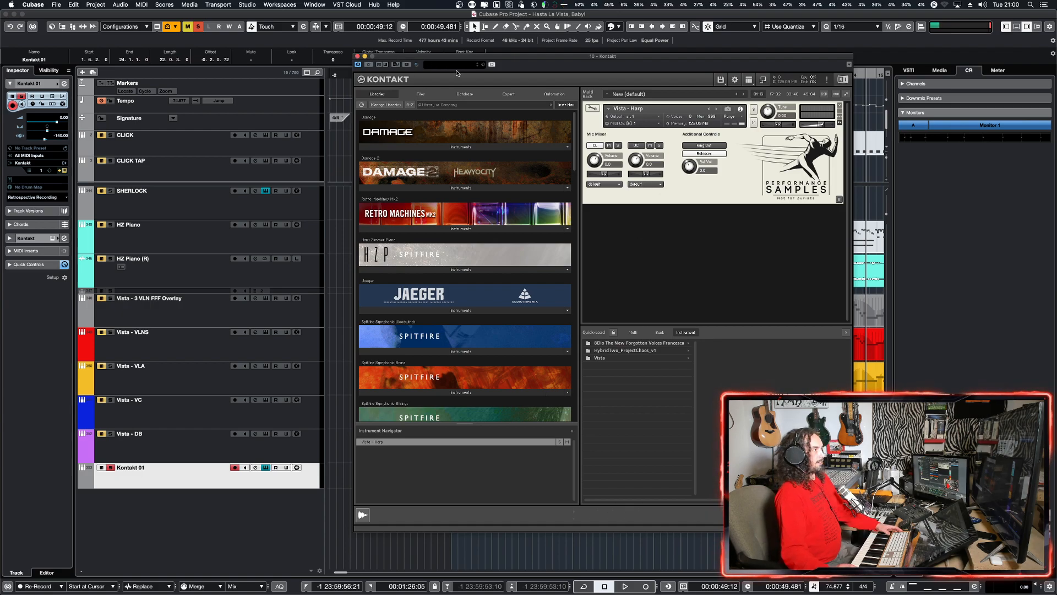
left_click_drag(478, 58, 487, 594)
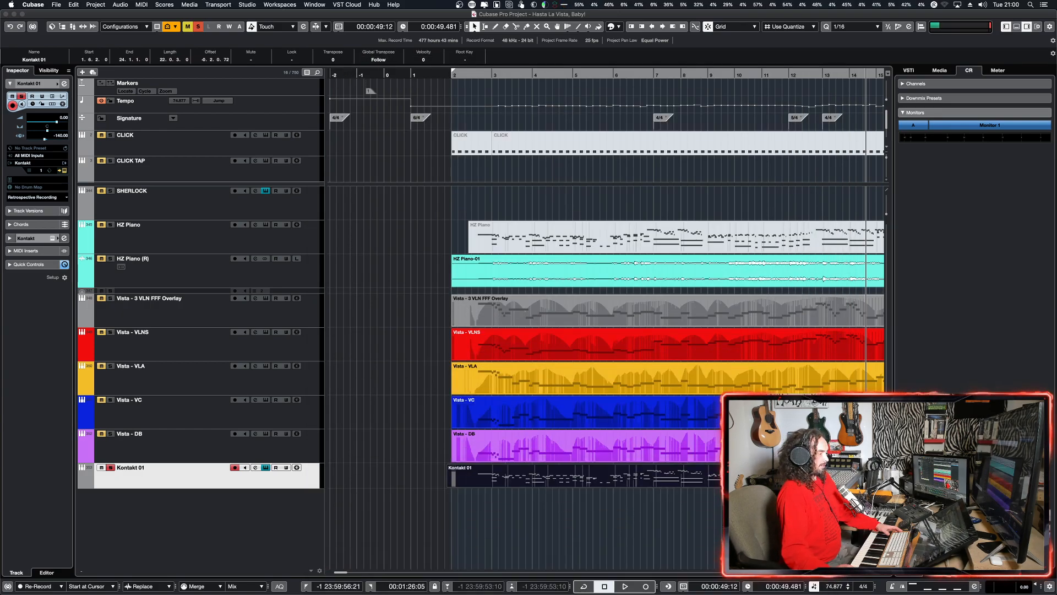
left_click(702, 498)
key("space")
left_click(738, 500)
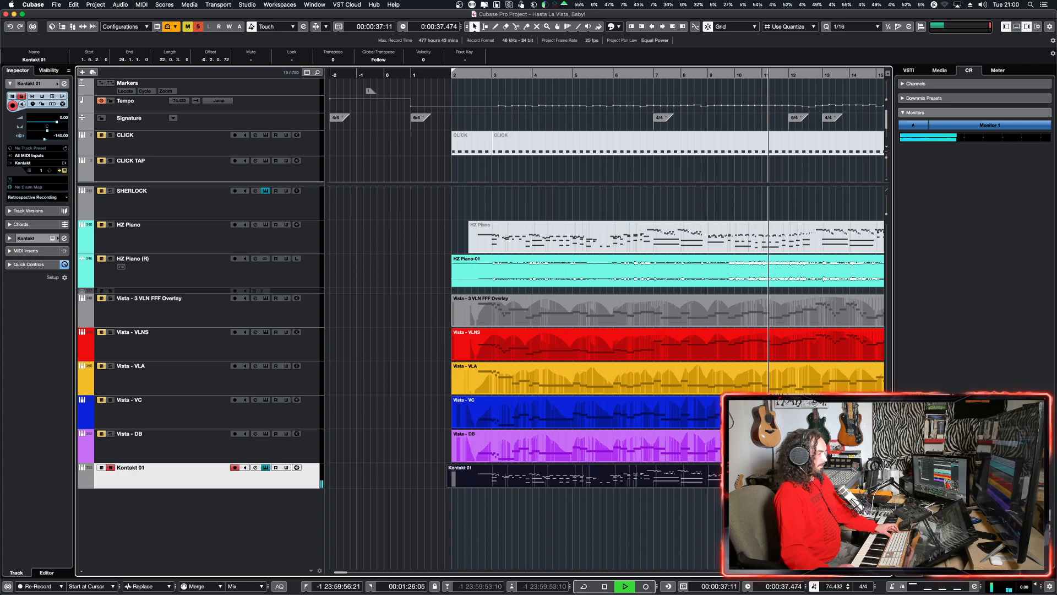
left_click_drag(622, 594, 504, 60)
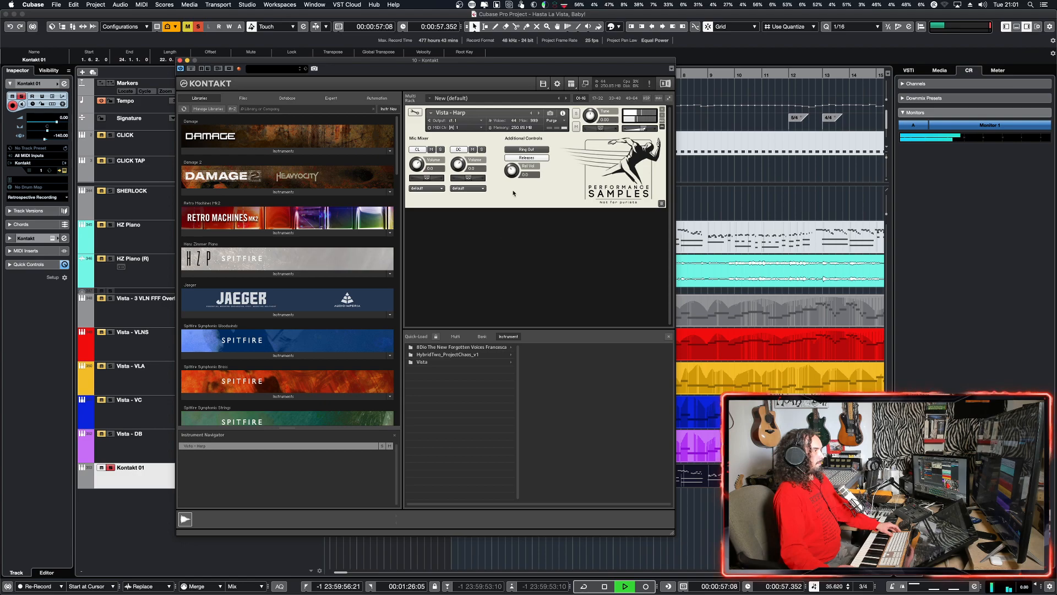
left_click_drag(263, 66, 382, 82)
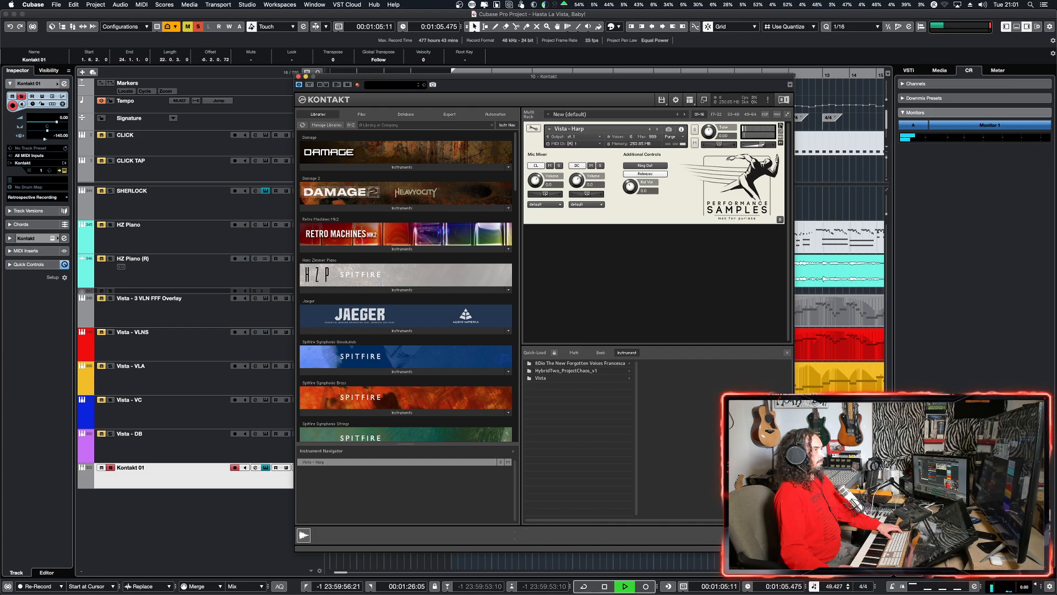
key("space")
Step: Remove the Vista - Harp instrument from Kontakt without saving its changes and close the Kontakt window
left_click(780, 125)
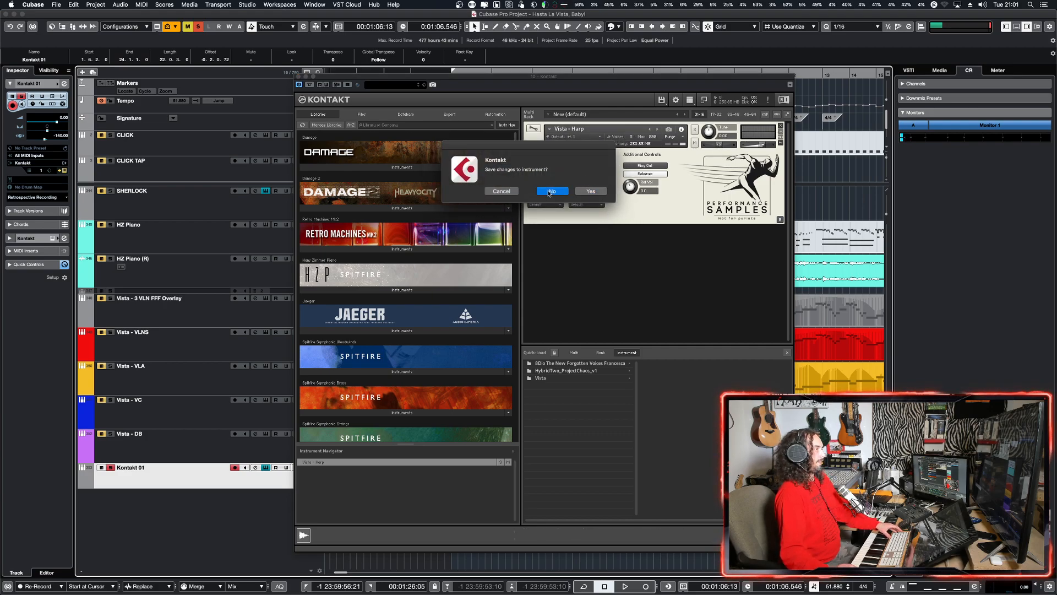
left_click(552, 191)
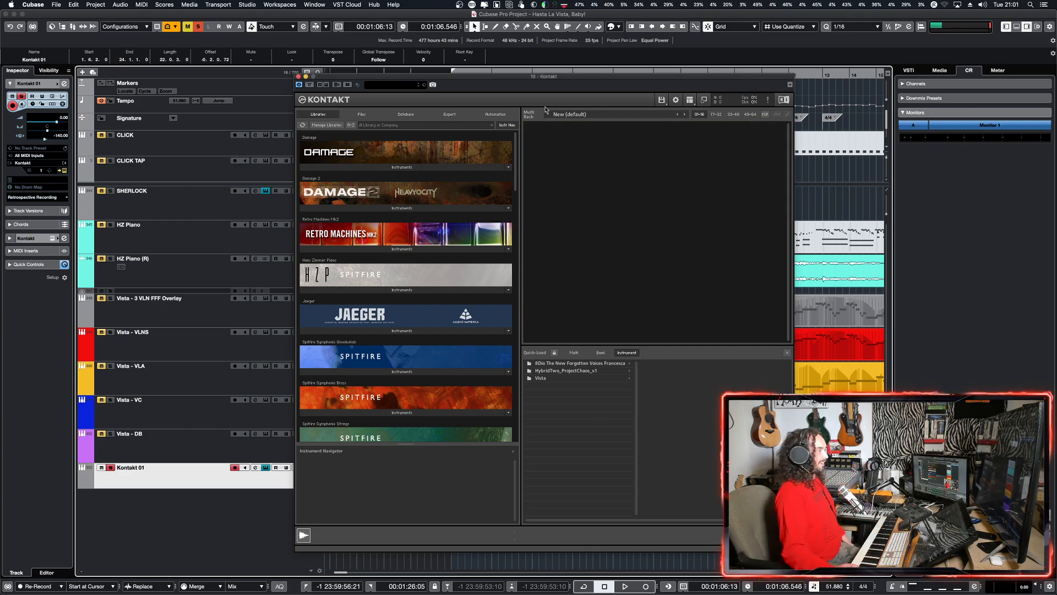
left_click(298, 77)
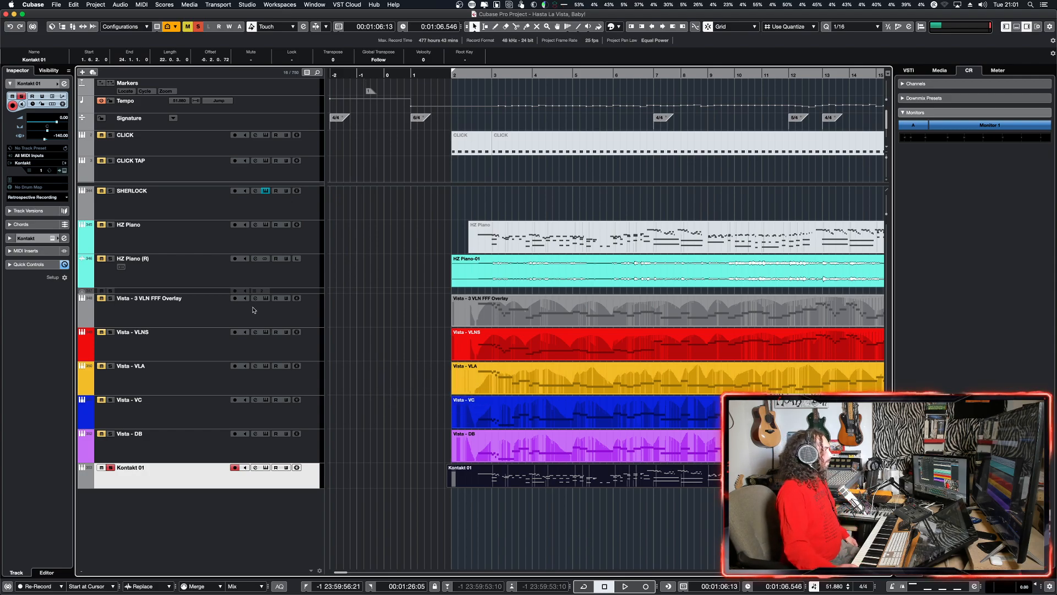
Step: Deactivate all solo states and return the project cursor to the start of the arrangement near bar 2
left_click(198, 27)
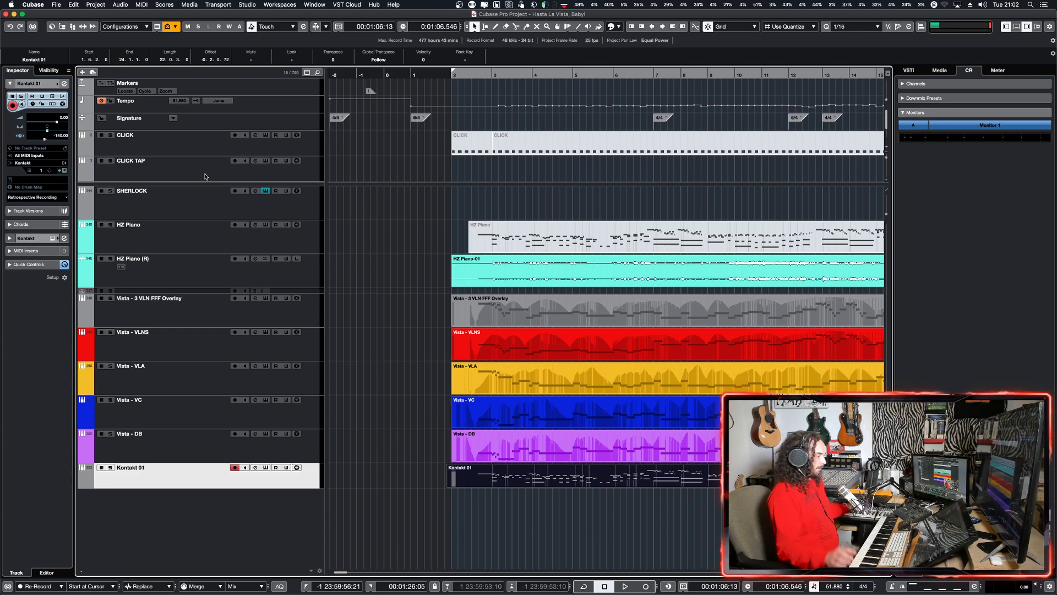
key("g")
key("g")
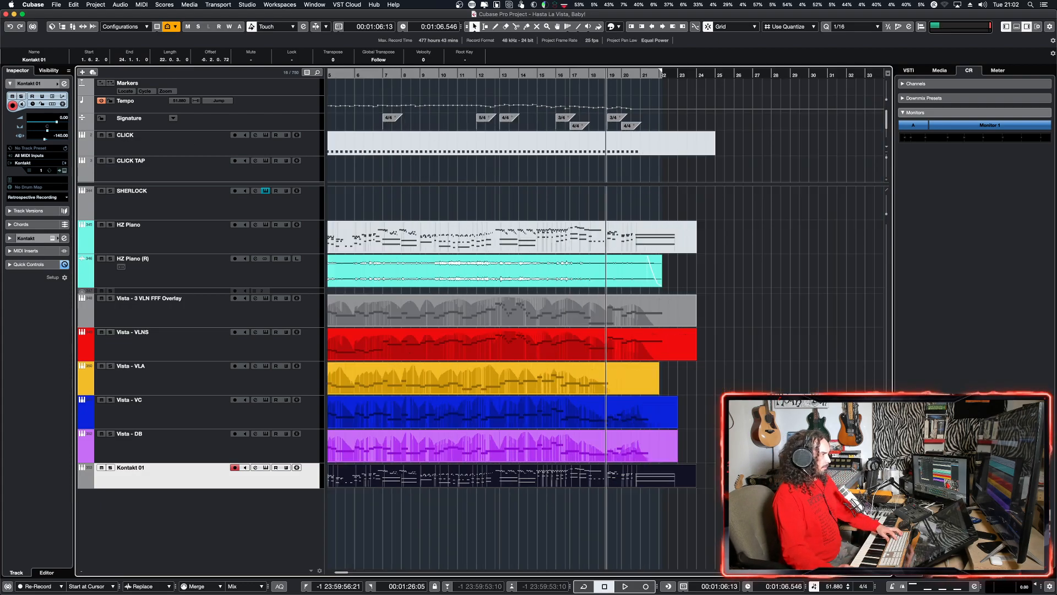
key("h")
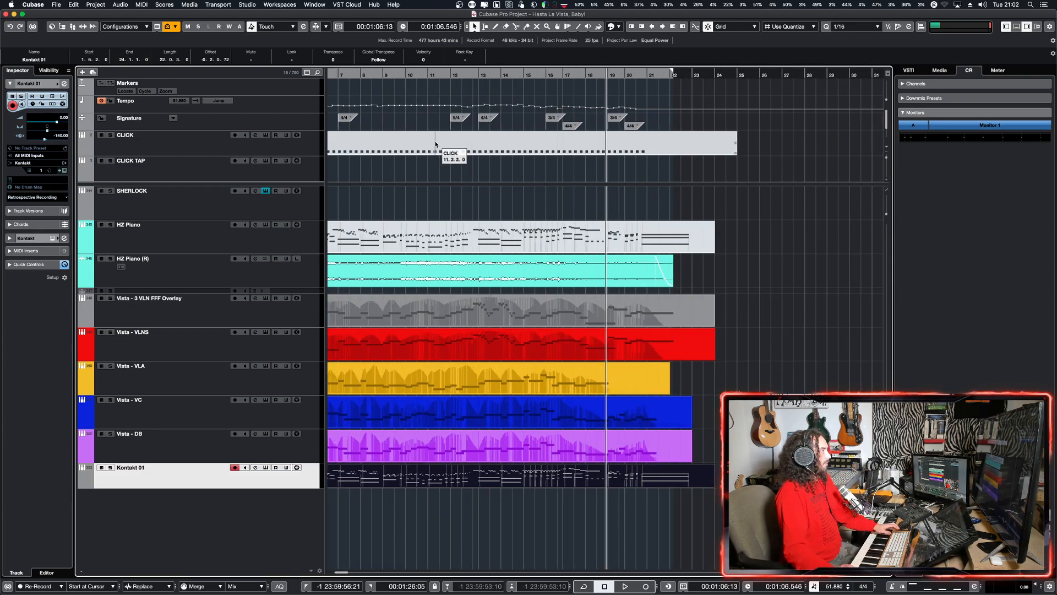
left_click(360, 74)
left_click_drag(360, 75, 489, 95)
left_click(438, 304, "alt+shift")
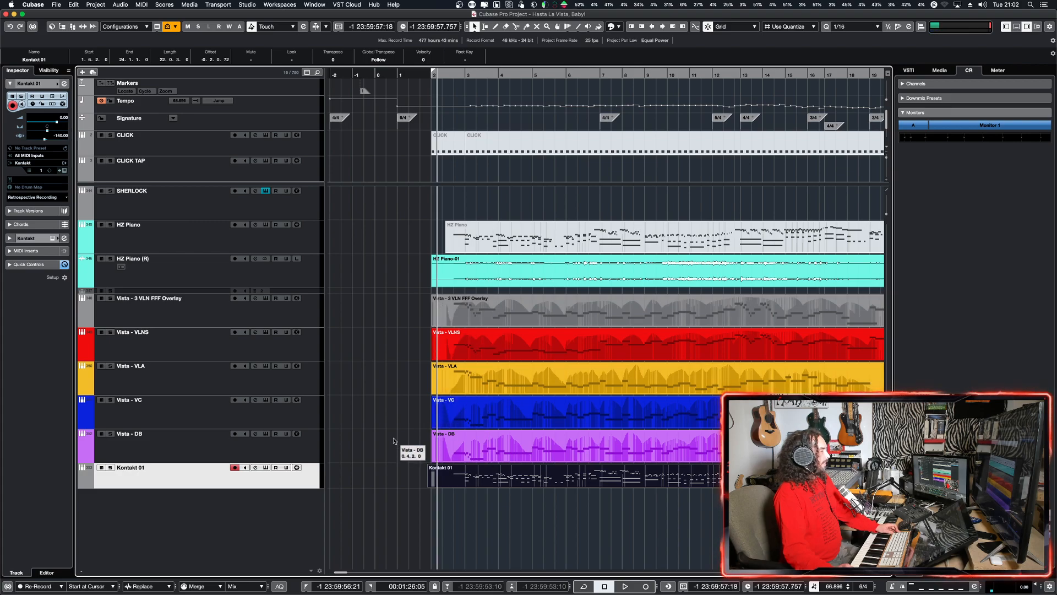
Step: Select the Vista - VLNS track, view its Vista - 5 Violins patch in Kontakt, and close the instrument window
left_click(296, 314)
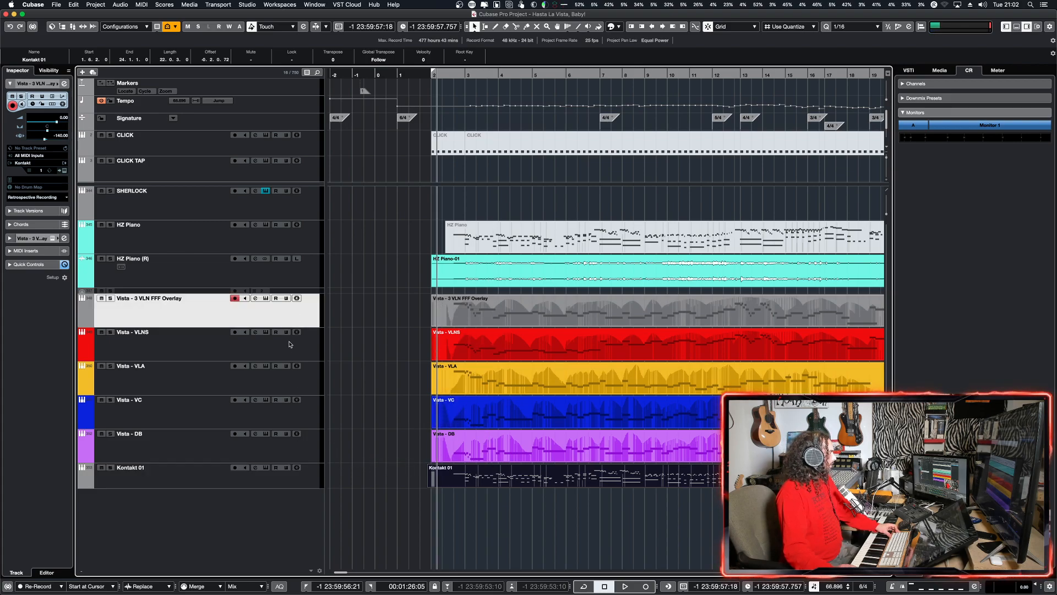
left_click(278, 340)
left_click(266, 333)
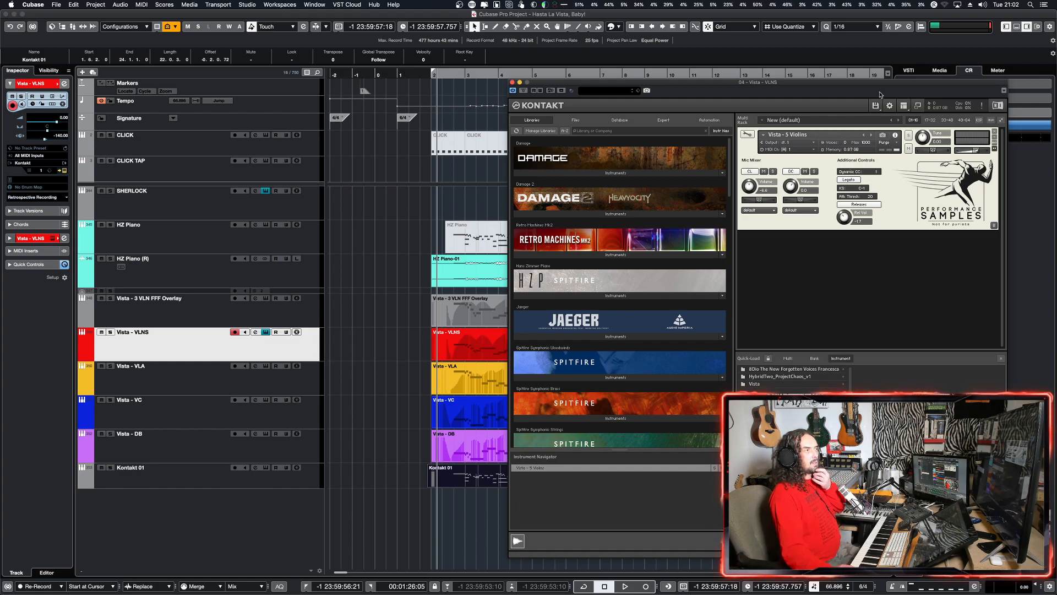
left_click_drag(876, 85, 773, 86)
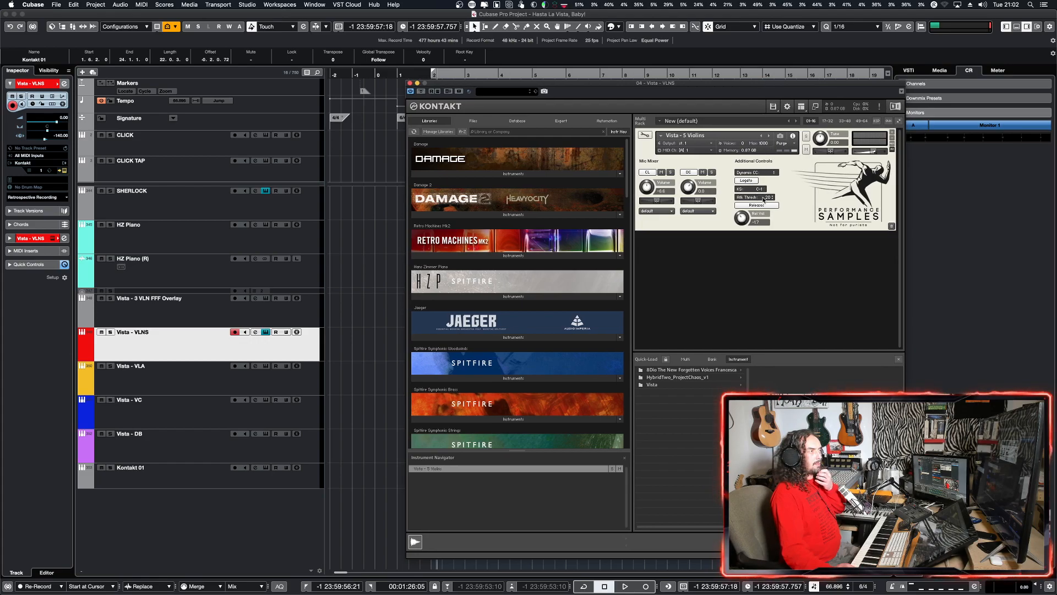
left_click(409, 83)
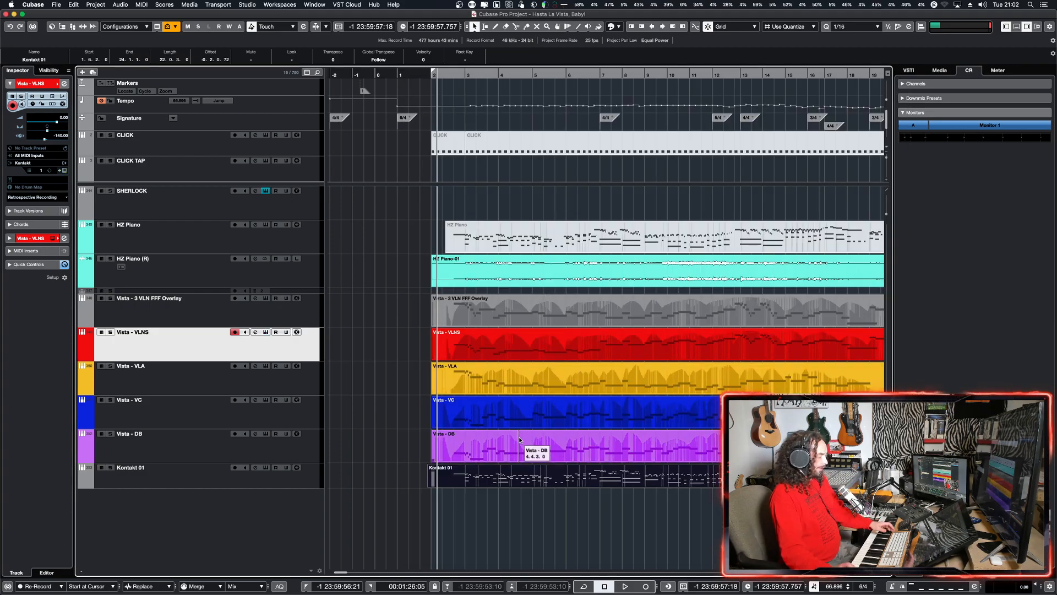
key("h")
key("h")
key("h")
key("g")
key("g")
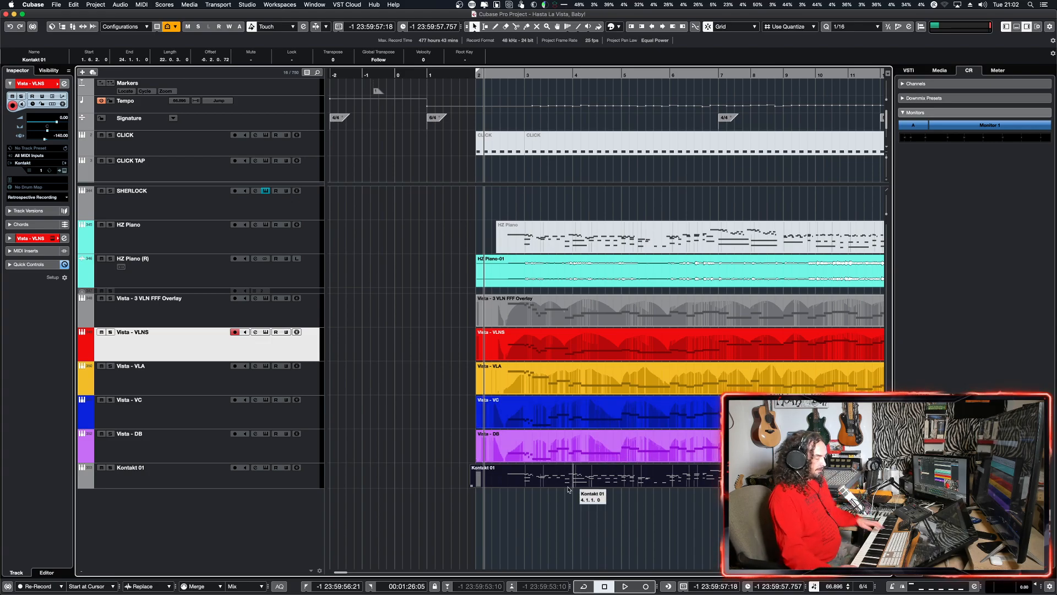
key("g")
key("g")
key("h")
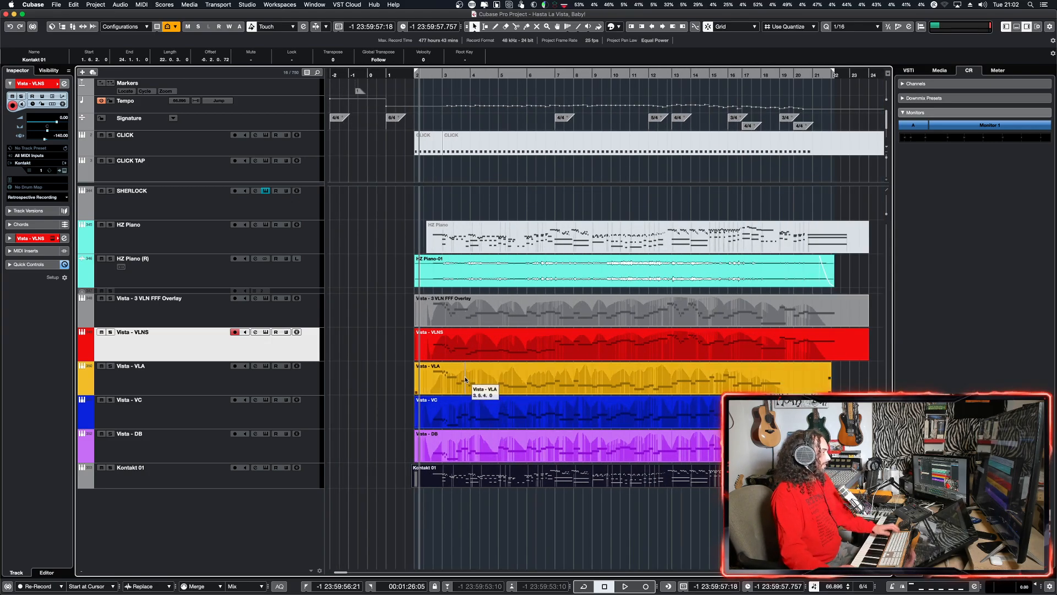